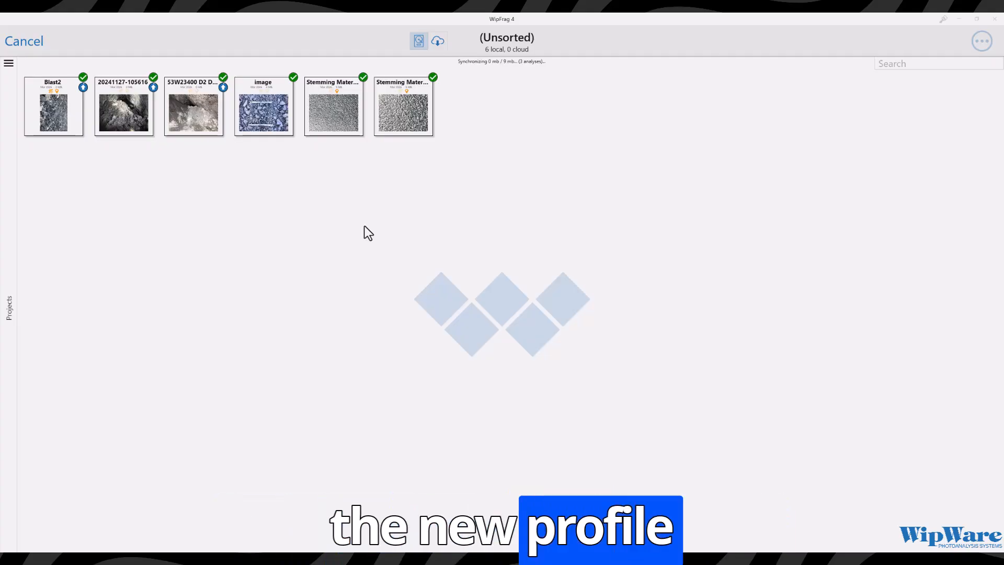
# Check the cloud and local analyses of the unsorted project and open the Limestone Blast 1 project
pyautogui.click(9, 66)
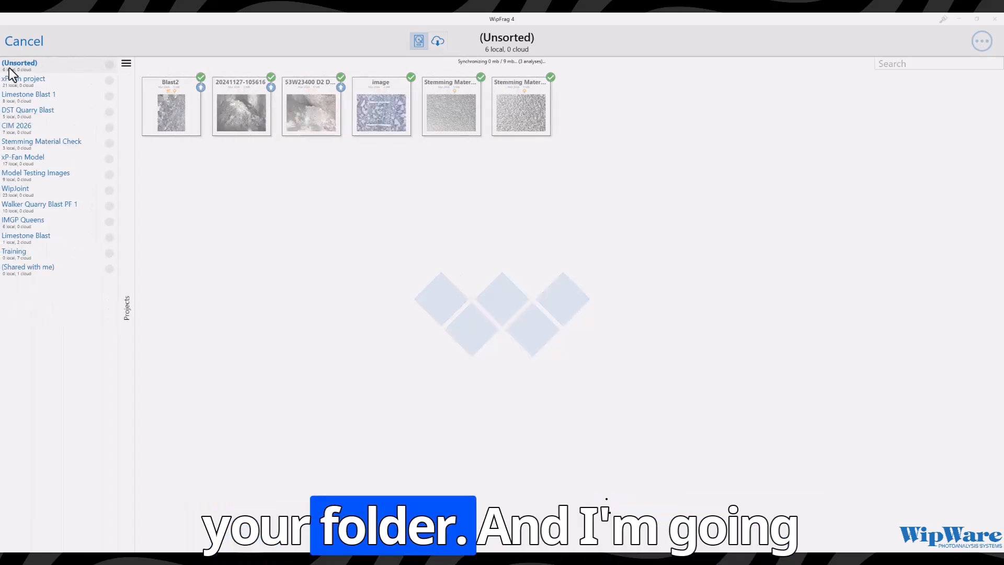
pyautogui.click(335, 269)
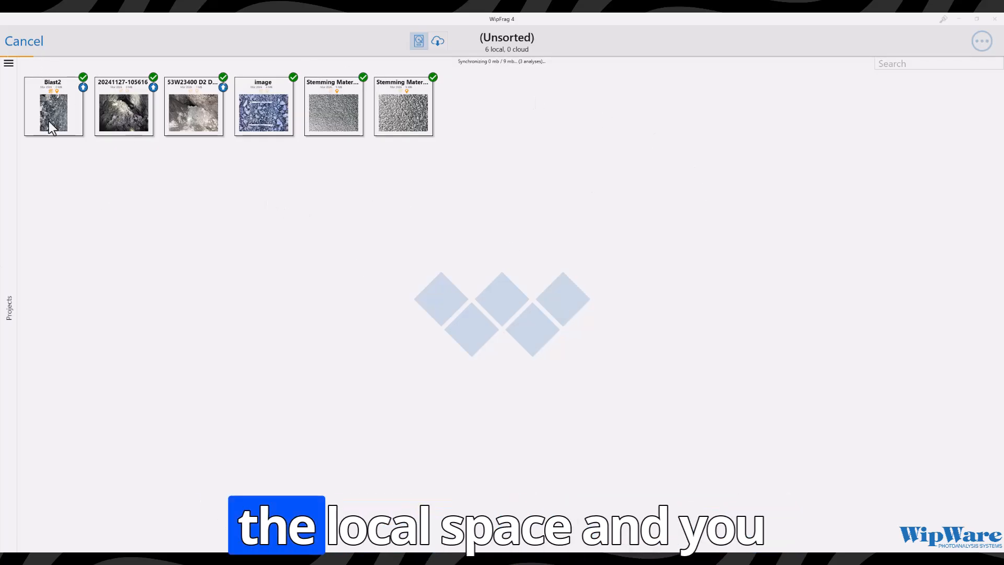
pyautogui.click(438, 41)
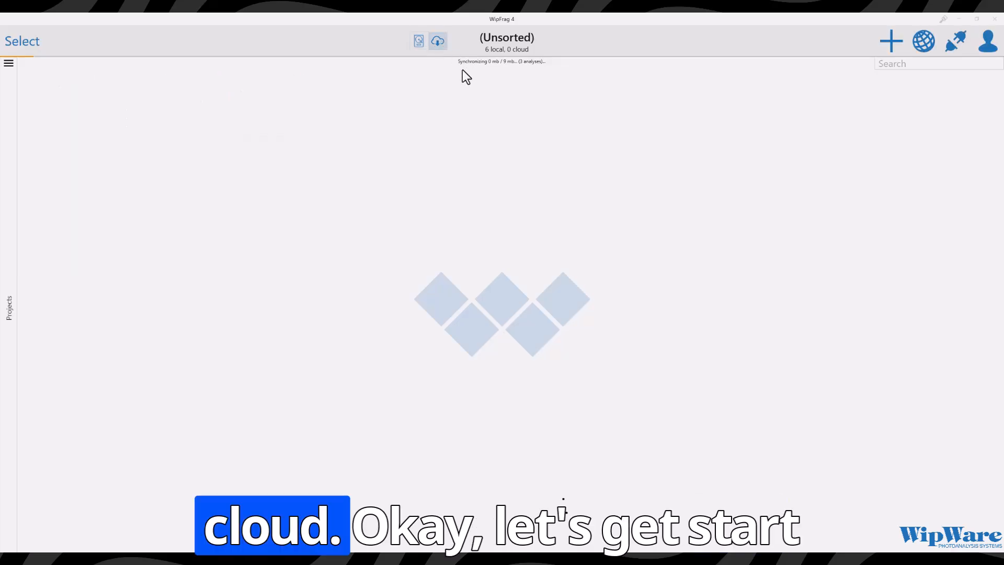
pyautogui.click(420, 42)
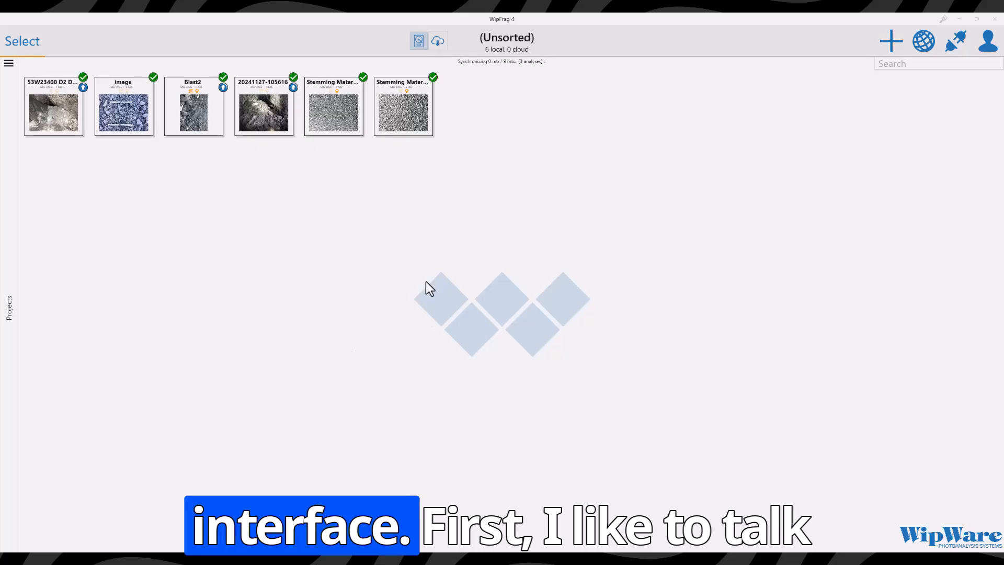
pyautogui.click(9, 64)
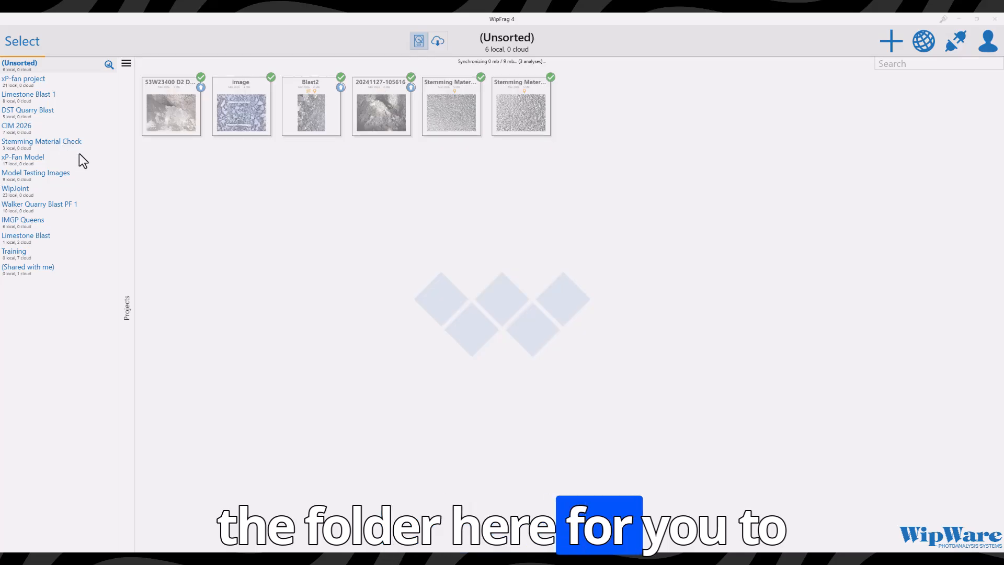
pyautogui.click(34, 95)
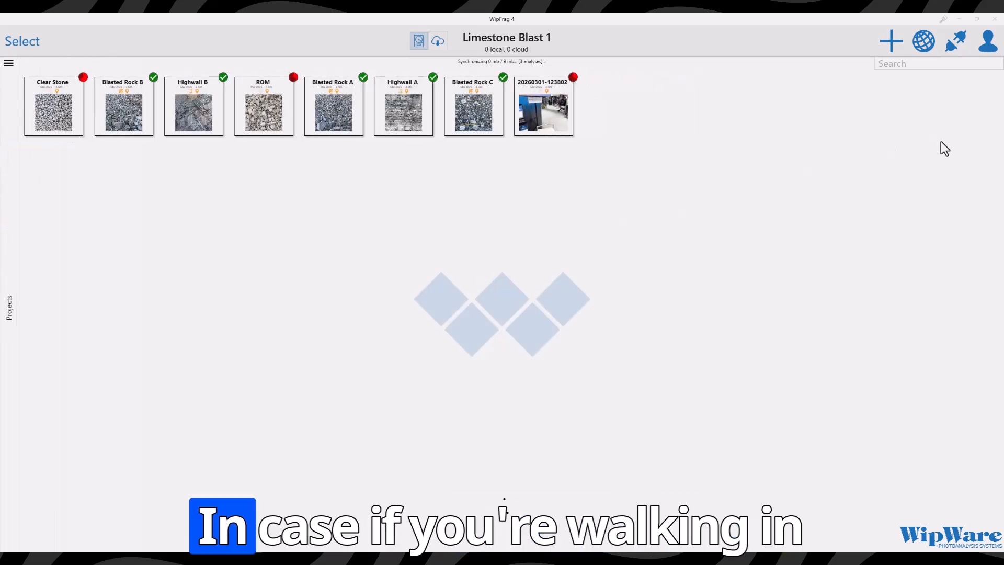
# Create a new project named Bench 1 and open it
pyautogui.click(893, 41)
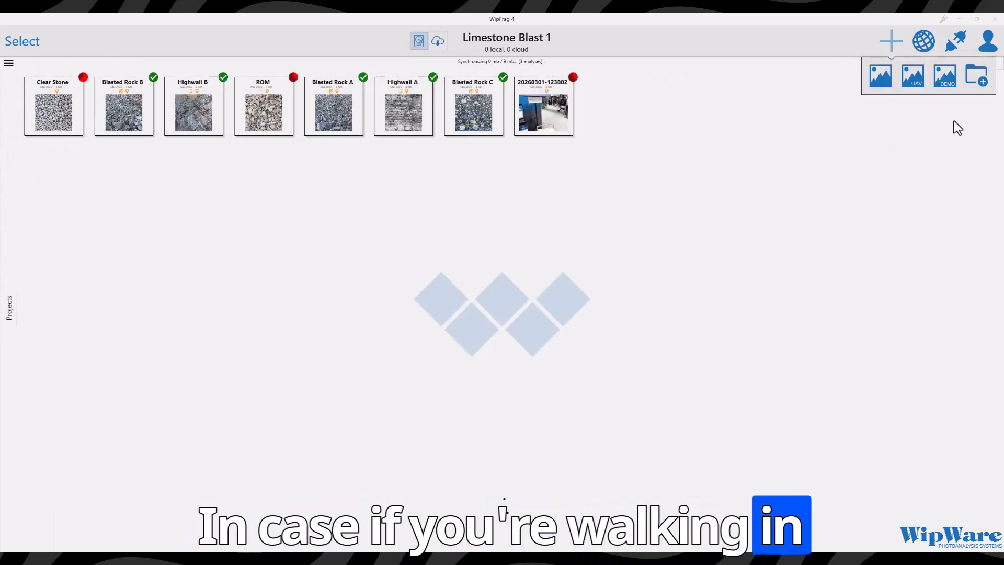
pyautogui.click(978, 78)
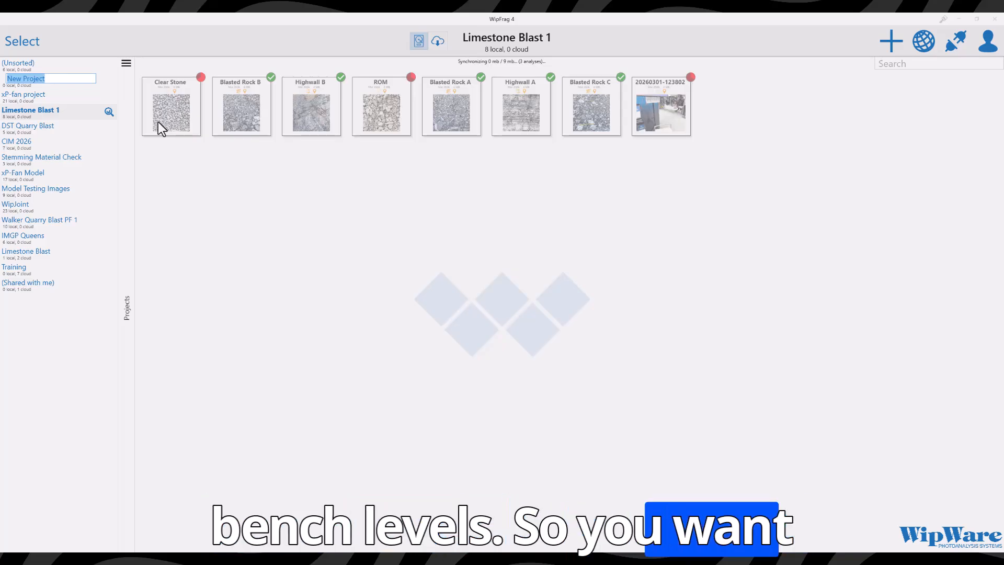
pyautogui.write('B')
pyautogui.press('capslock')
pyautogui.write('ench')
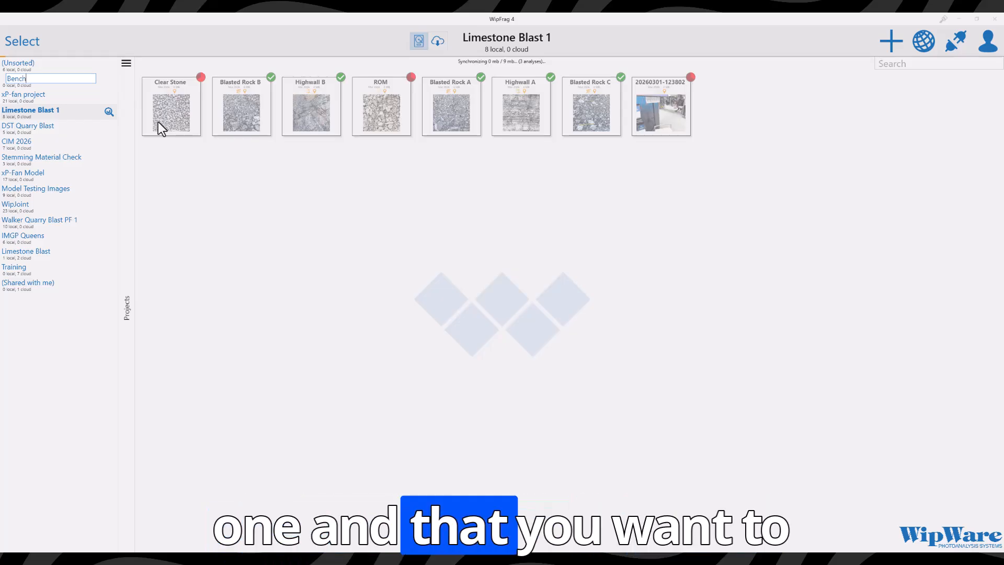
pyautogui.write(' 1')
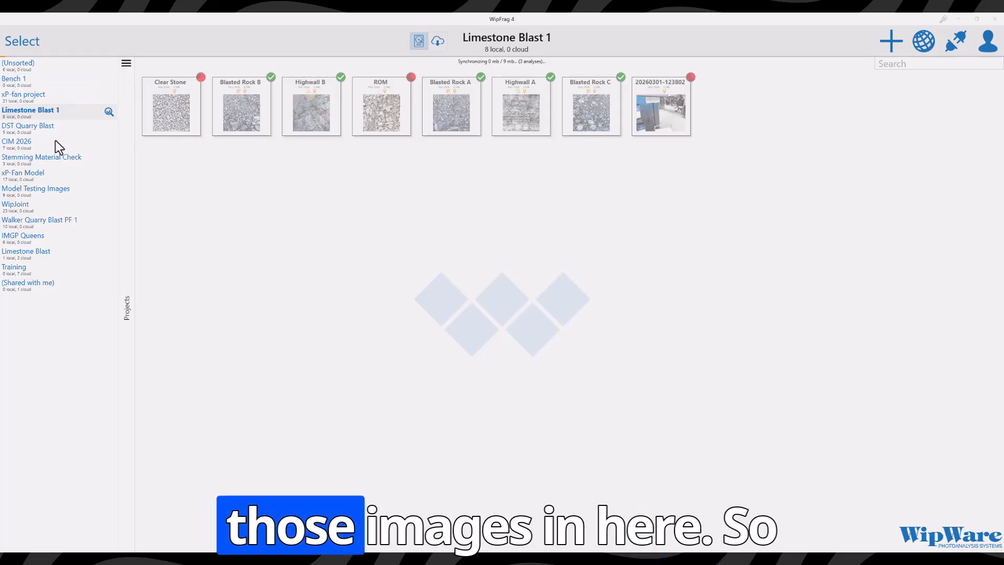
pyautogui.click(16, 79)
pyautogui.click(126, 64)
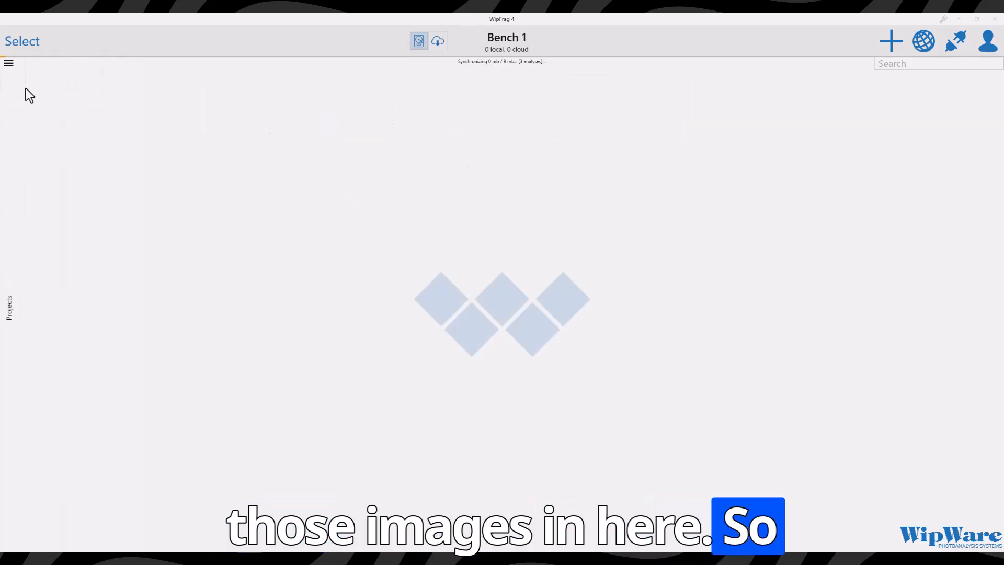
pyautogui.click(8, 63)
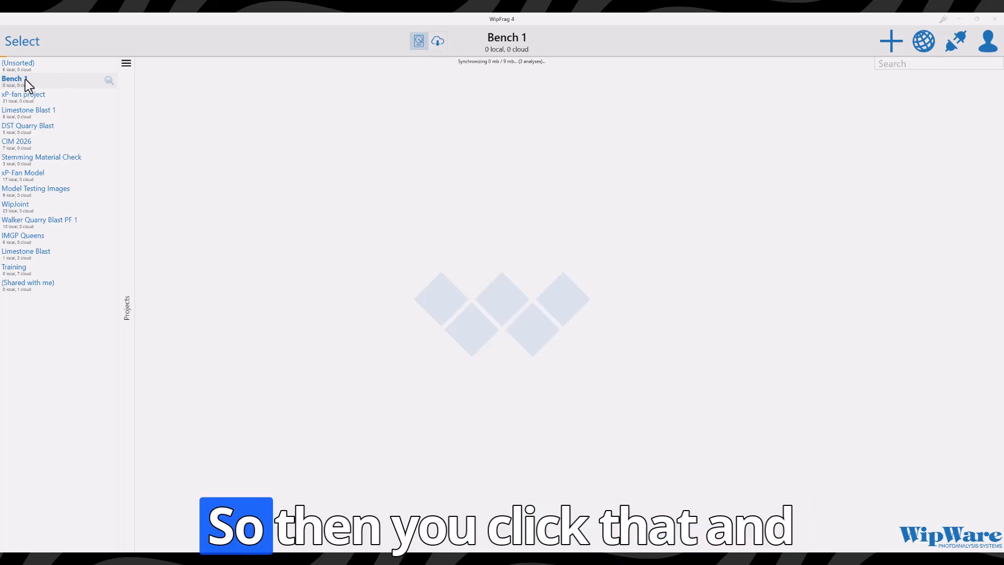
pyautogui.click(892, 43)
pyautogui.click(885, 81)
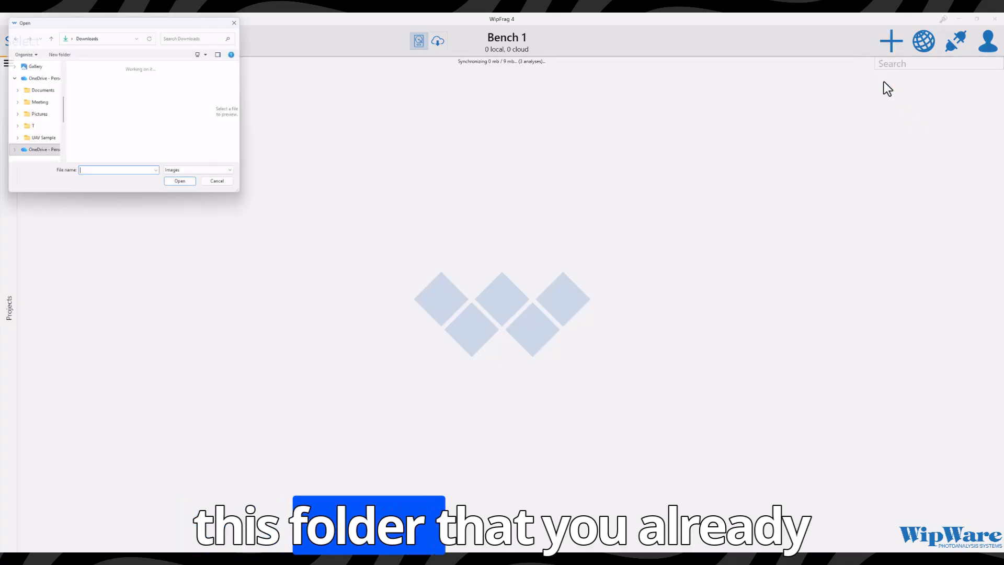
pyautogui.press('Escape')
# Look through the project list and open the Limestone Blast 1 project
pyautogui.moveTo(17, 82)
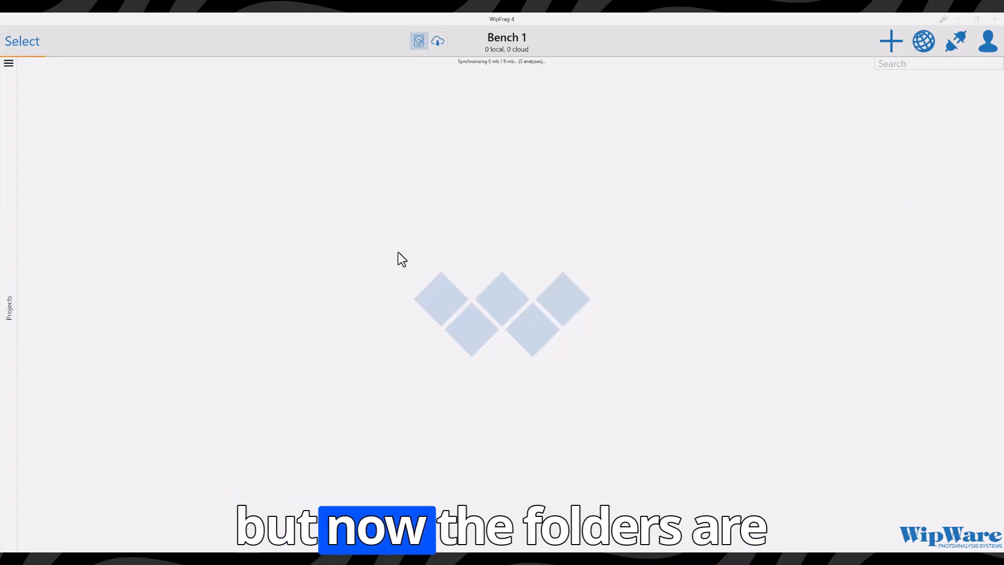
pyautogui.click(10, 65)
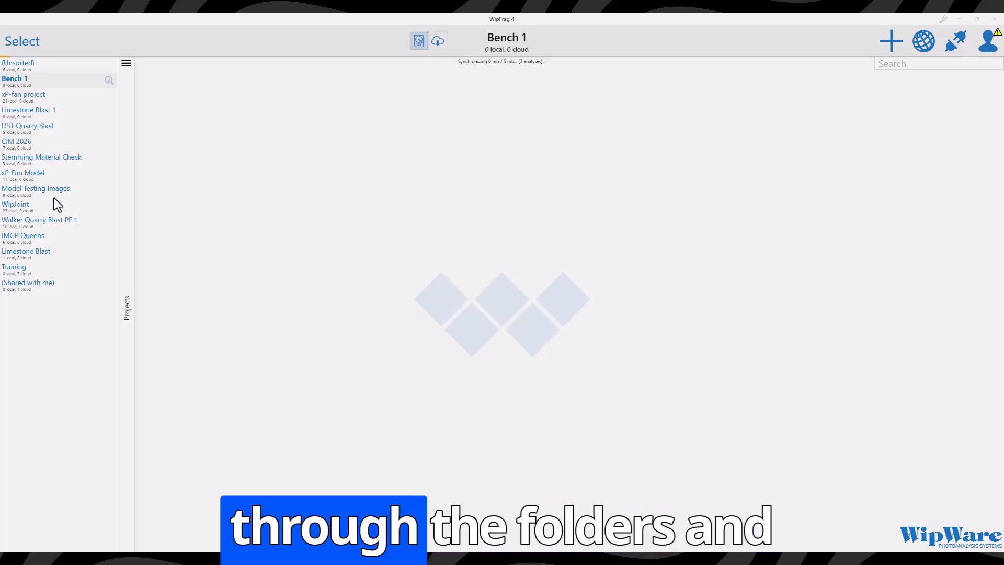
pyautogui.click(29, 95)
pyautogui.click(23, 76)
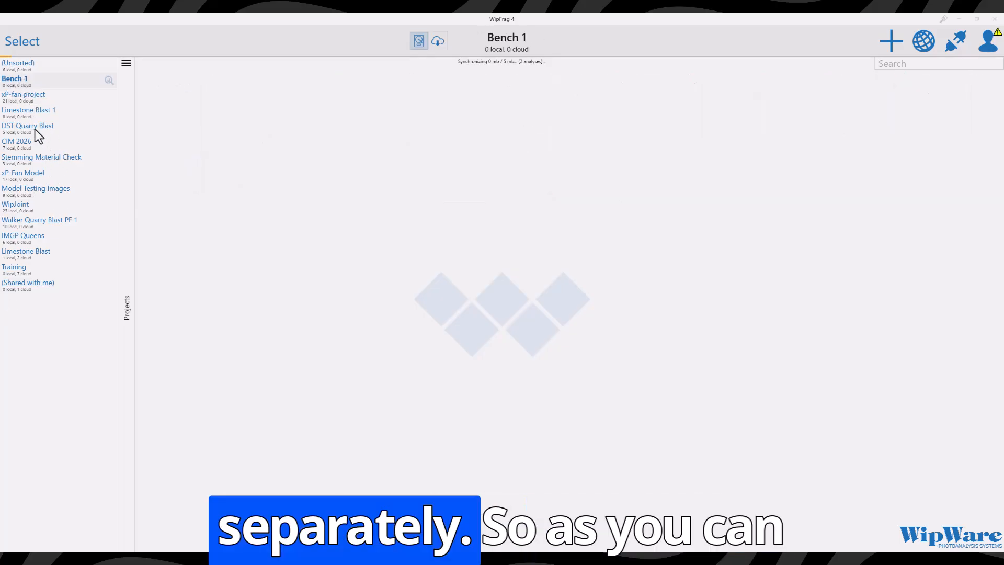
pyautogui.click(27, 111)
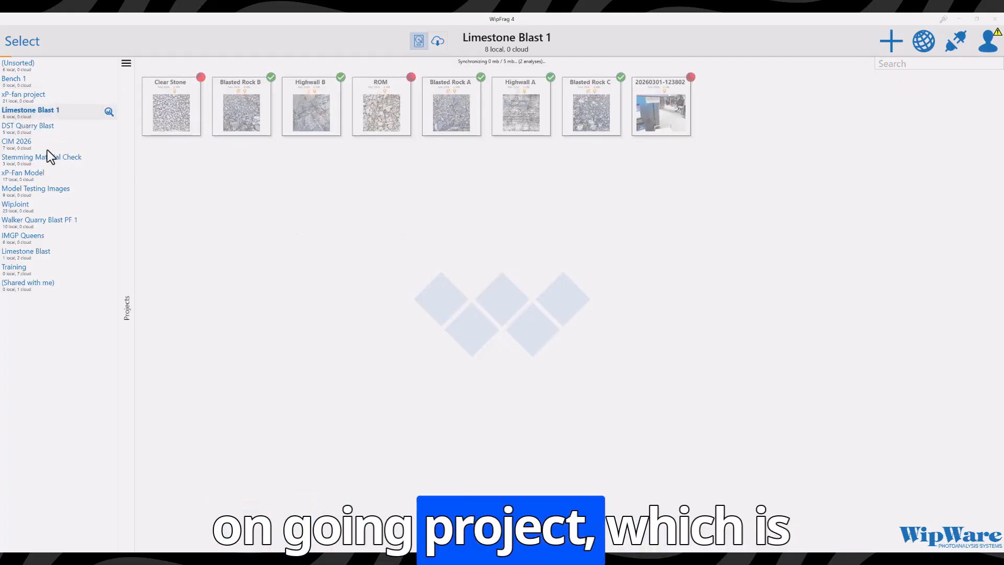
pyautogui.click(431, 255)
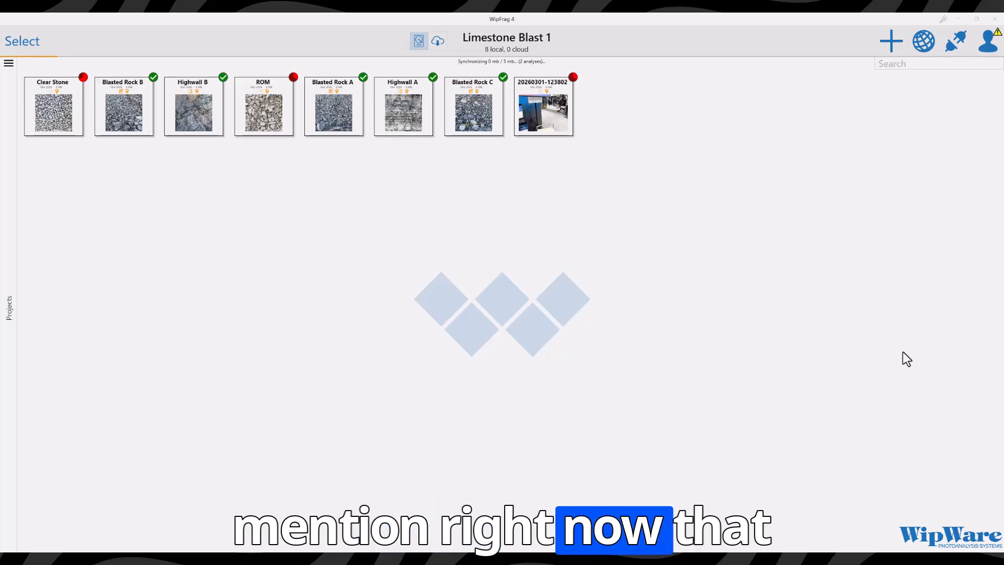
# Check the WipWare Cloud storage usage in the account details
pyautogui.click(989, 44)
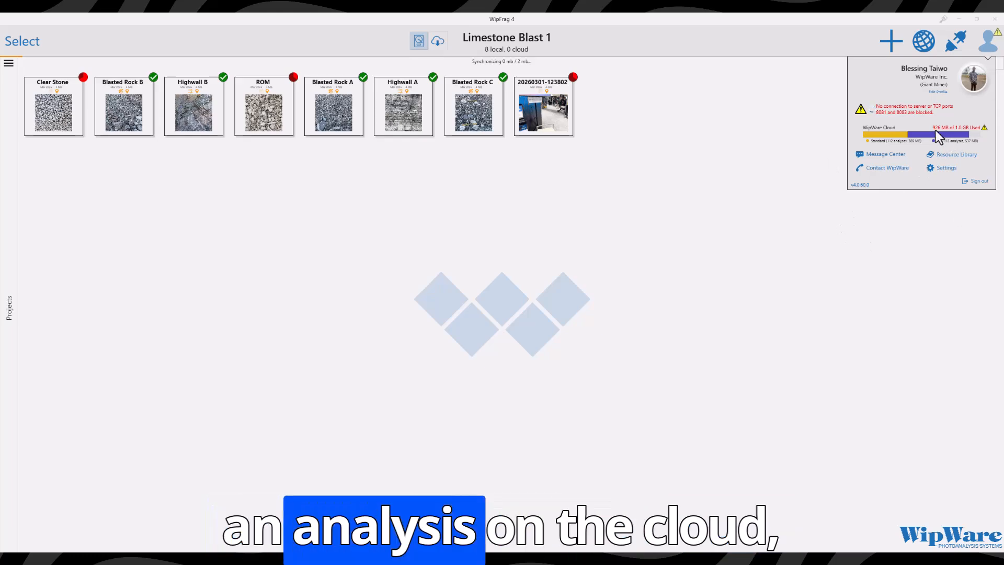
pyautogui.click(717, 184)
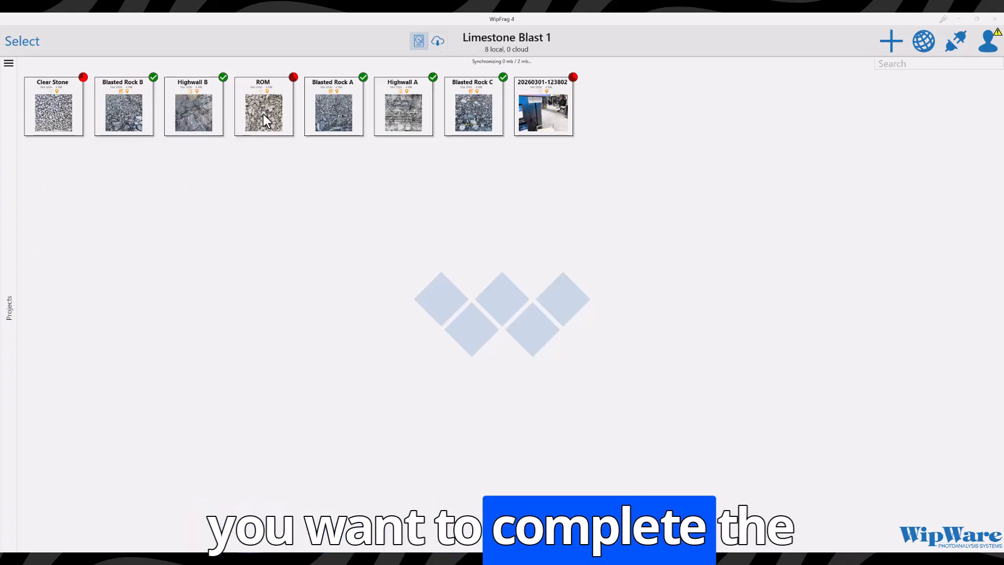
# Open the Clear Stone analysis and set its single scale to 100 mm along the scale bar printed on the image
pyautogui.doubleClick(62, 111)
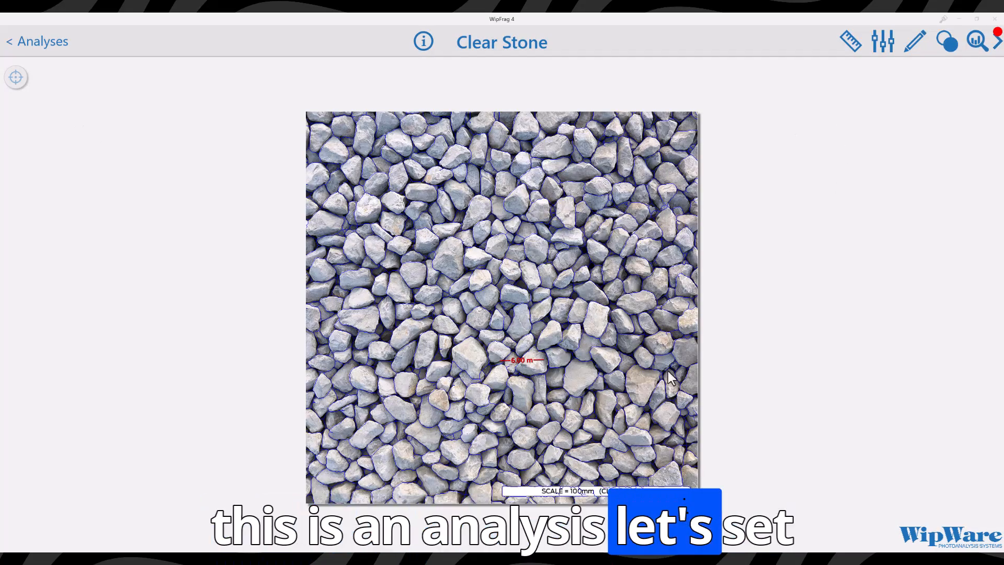
pyautogui.click(850, 43)
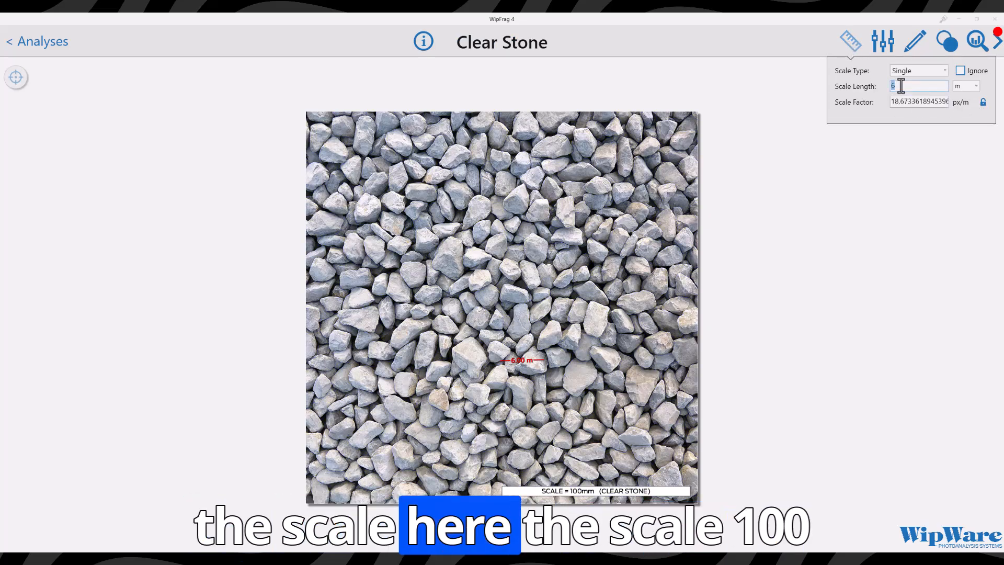
pyautogui.write('100')
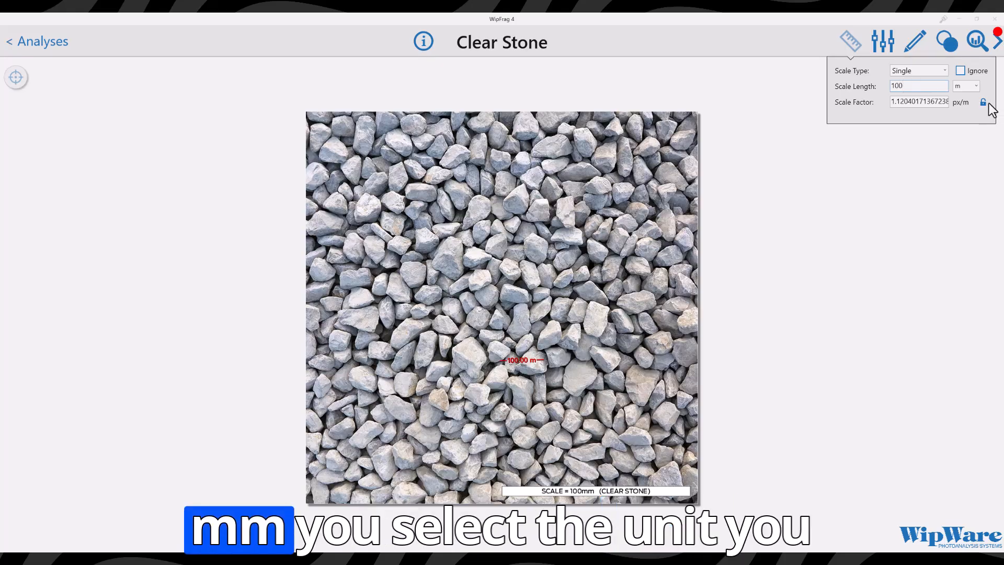
pyautogui.click(967, 86)
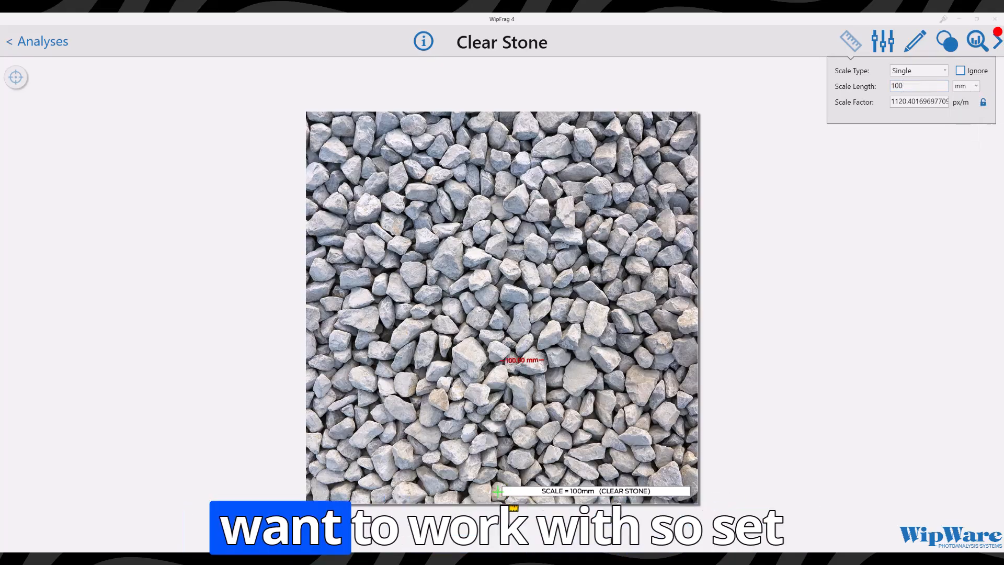
pyautogui.moveTo(501, 491); pyautogui.dragTo(690, 489)
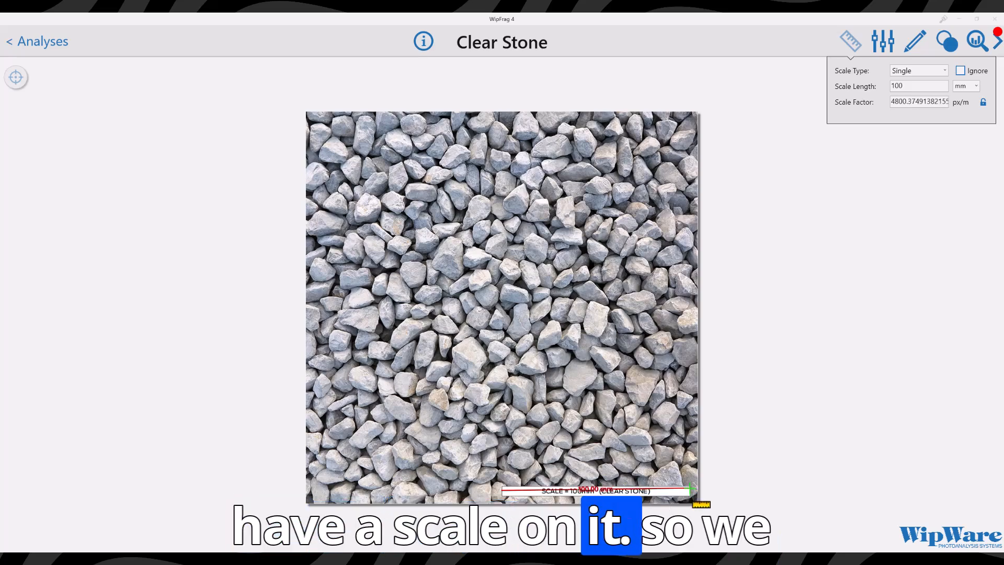
# Generate a new particle net for Clear Stone using Deep Learning edge detection with the Default model
pyautogui.click(883, 41)
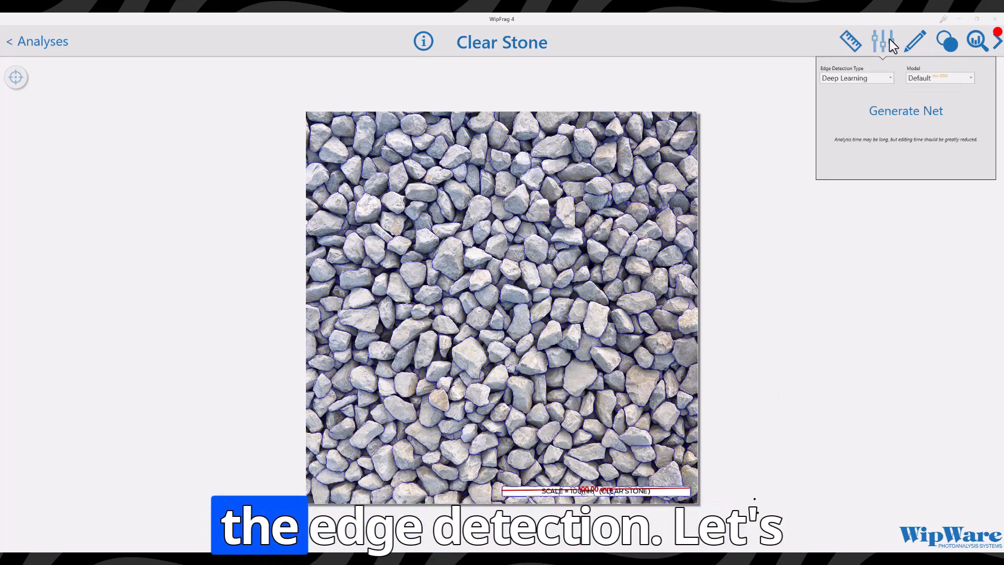
pyautogui.click(919, 116)
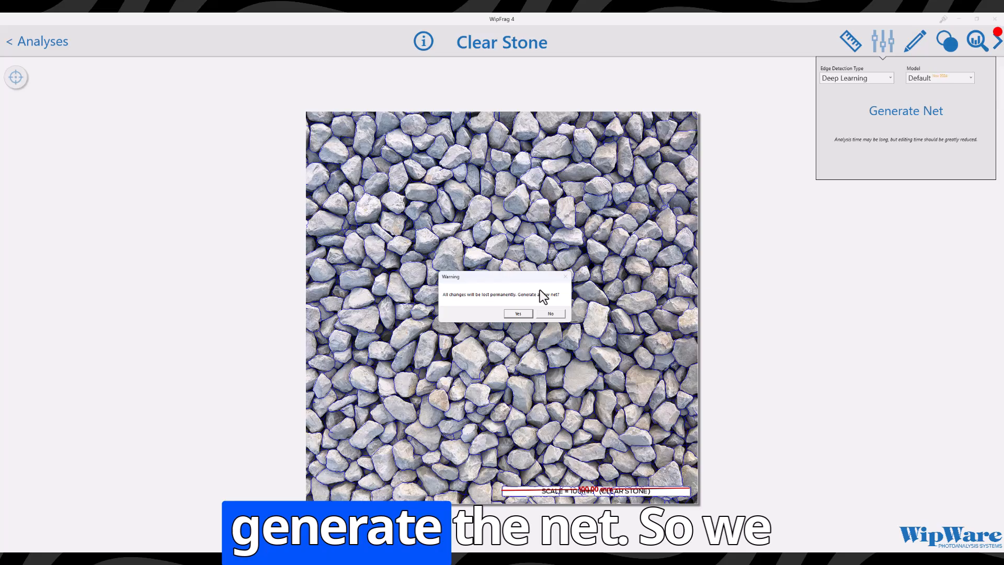
pyautogui.click(513, 313)
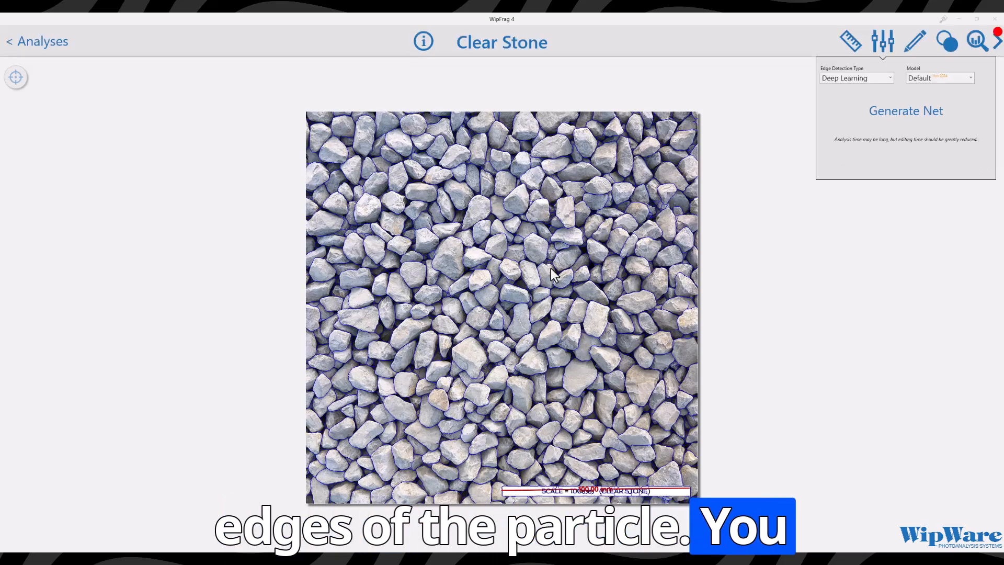
# Inspect the particle-size heat map and highlight the 50 largest particles in the image
pyautogui.doubleClick(523, 330)
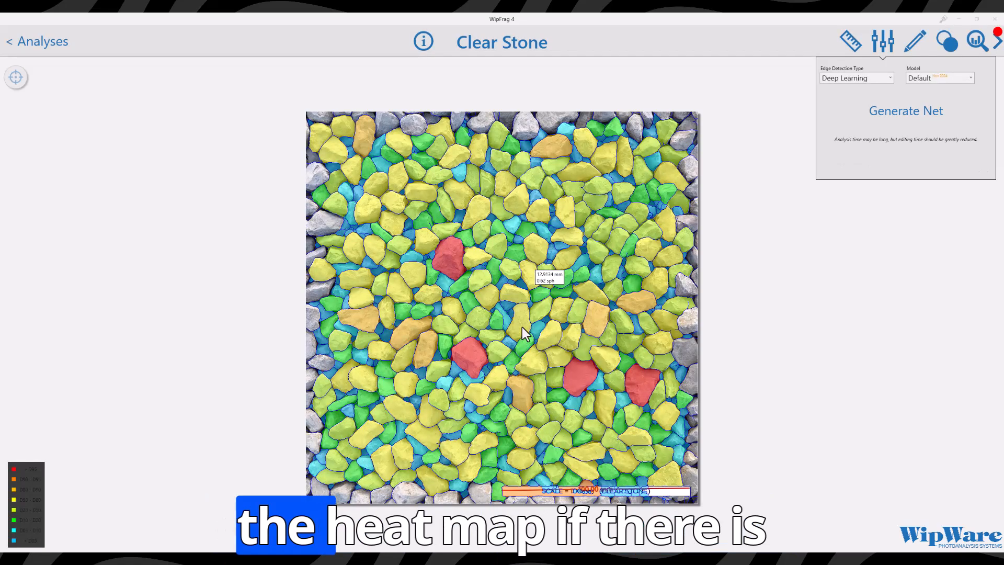
pyautogui.doubleClick(523, 329)
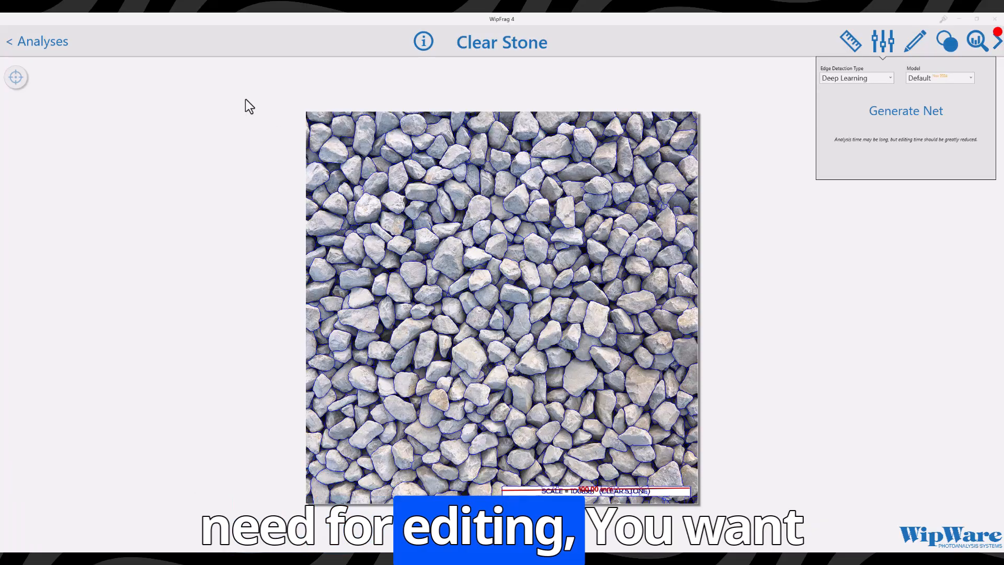
pyautogui.click(14, 80)
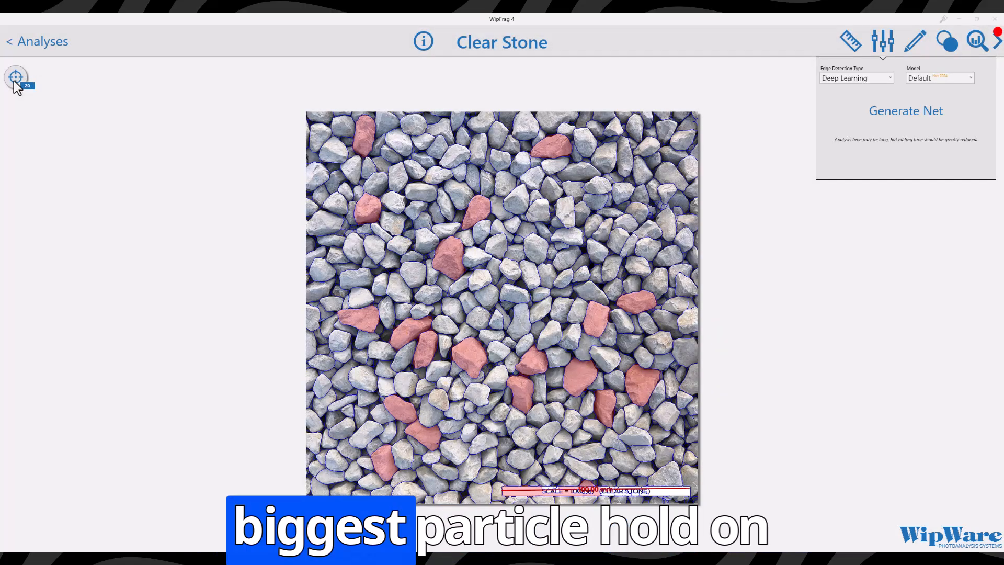
pyautogui.moveTo(14, 81)
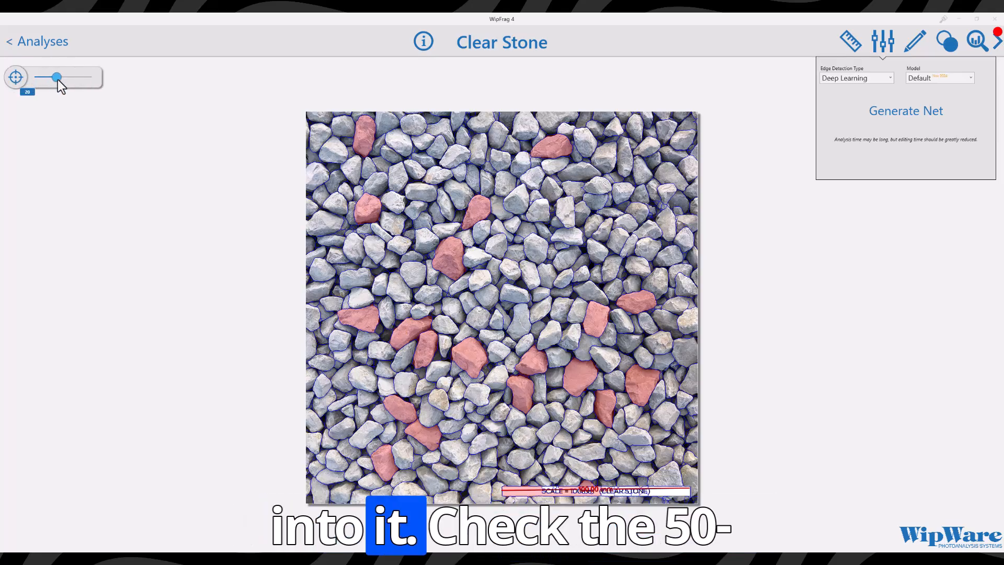
pyautogui.moveTo(58, 79); pyautogui.dragTo(95, 77)
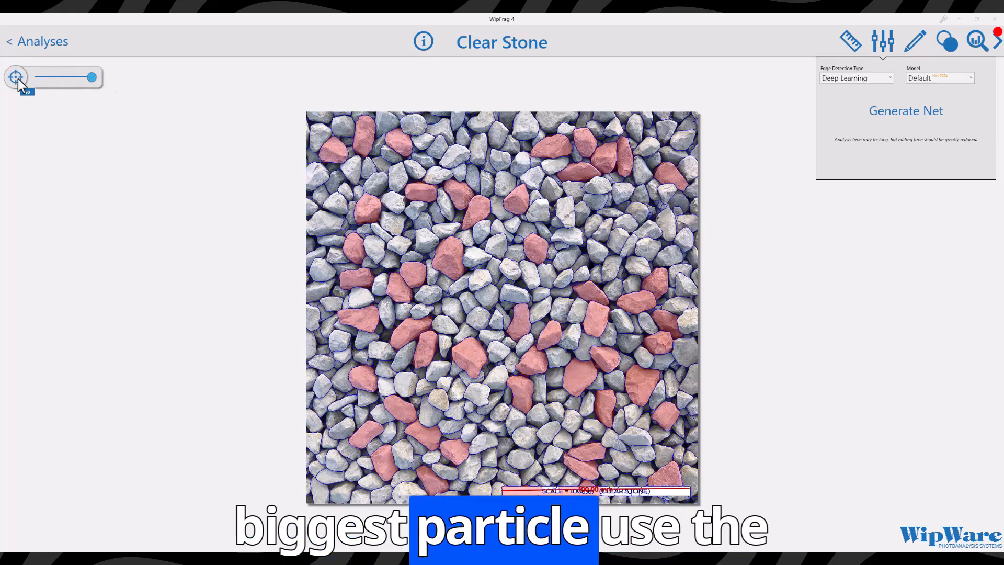
# Set the region-of-interest boundary to enclose the full Clear Stone image with the crop editing tool
pyautogui.click(912, 48)
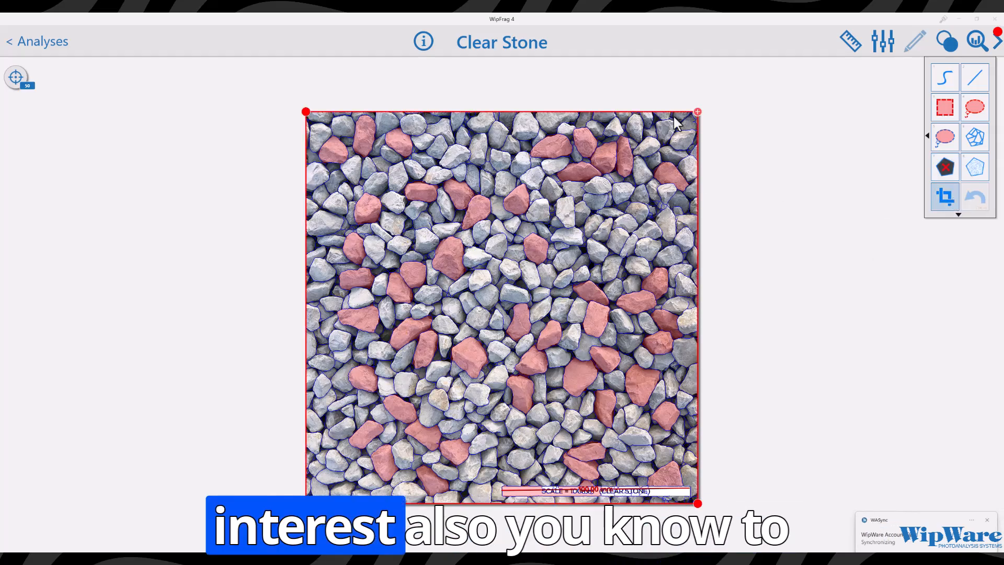
pyautogui.moveTo(306, 111)
pyautogui.mouseDown()
pyautogui.moveTo(316, 148)
pyautogui.moveTo(300, 107)
pyautogui.mouseUp()
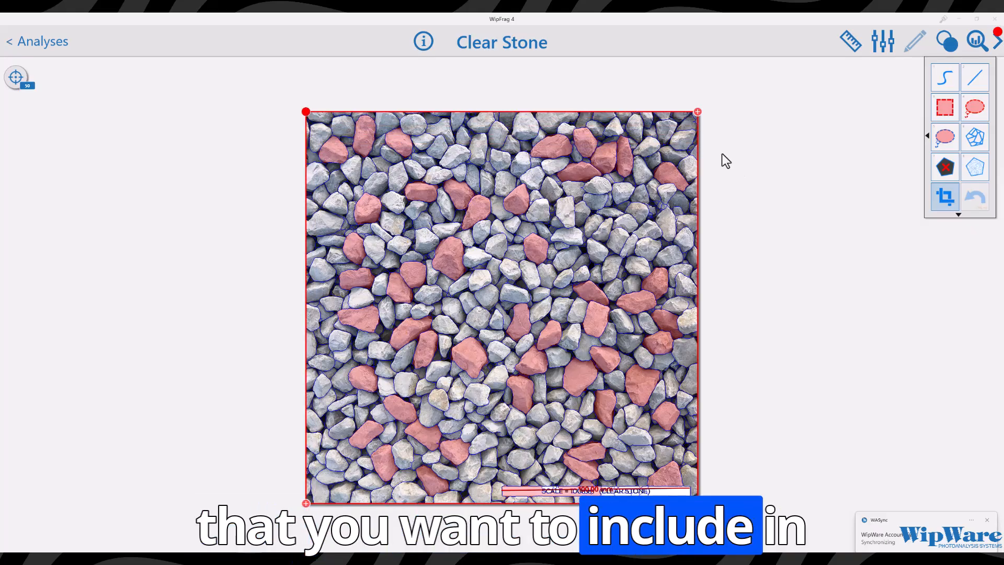
# Open the particle-size distribution chart for Clear Stone and change its title to "Blast 1_1"
pyautogui.click(883, 48)
pyautogui.click(971, 46)
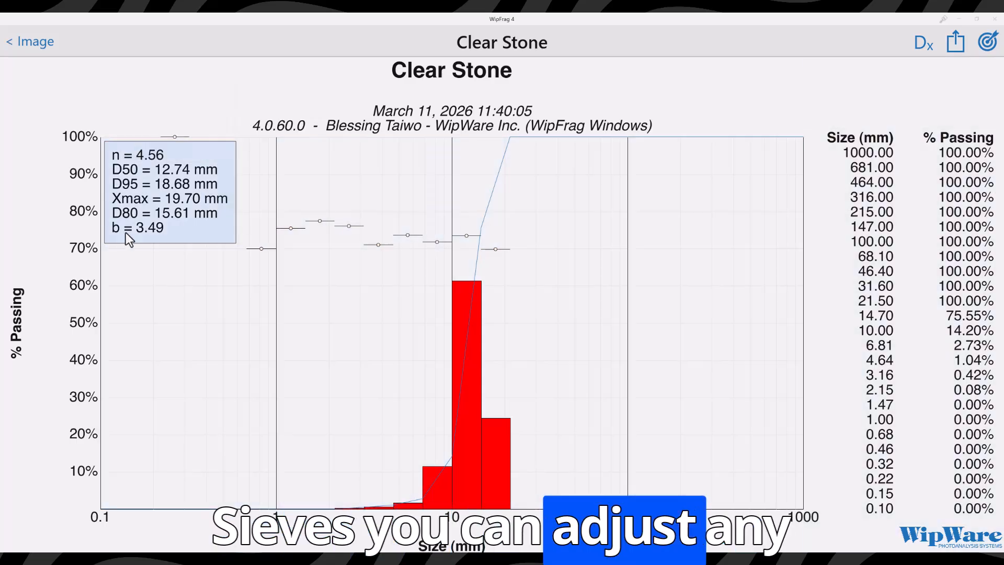
pyautogui.click(498, 82)
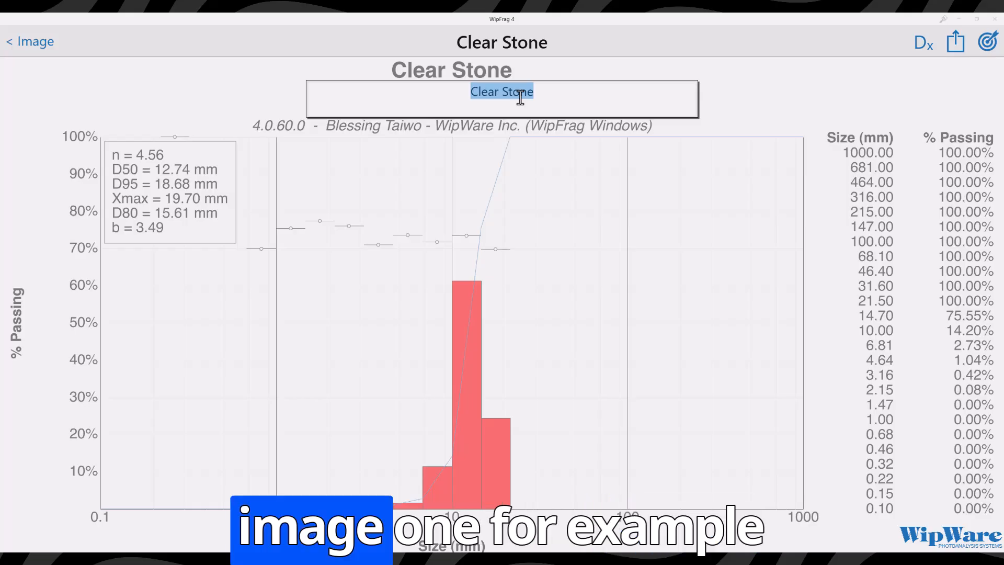
pyautogui.write('Blast')
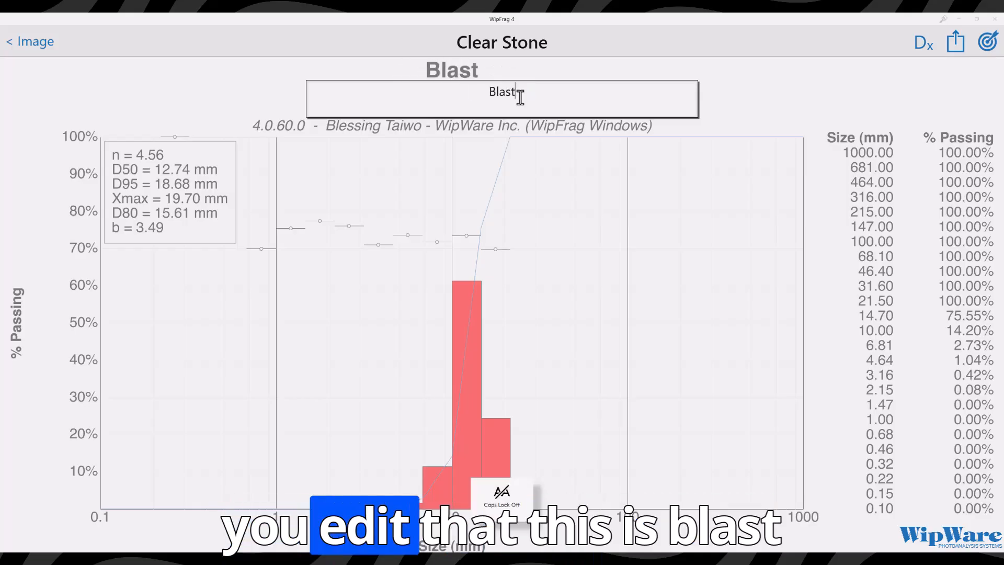
pyautogui.write(' 1')
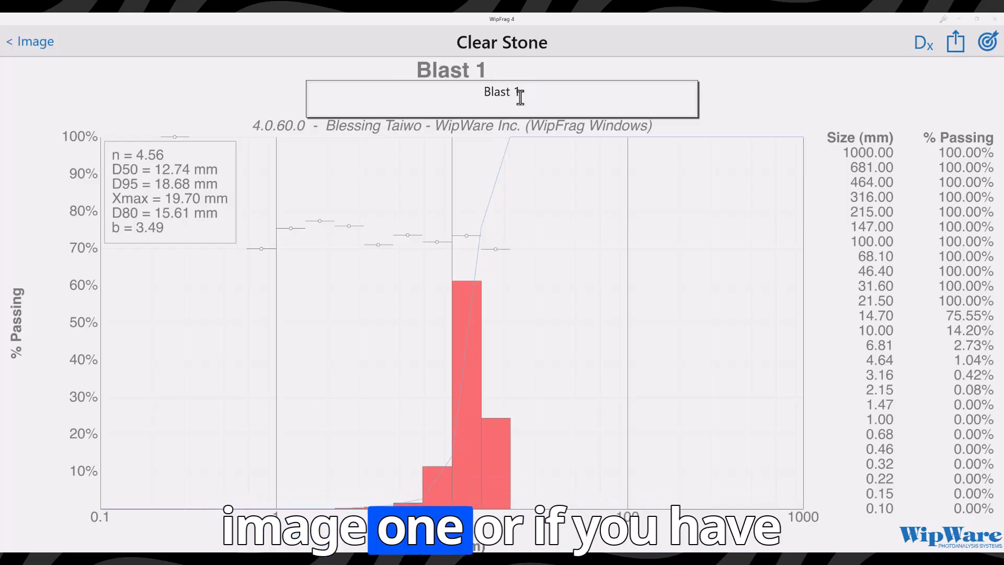
pyautogui.write('_')
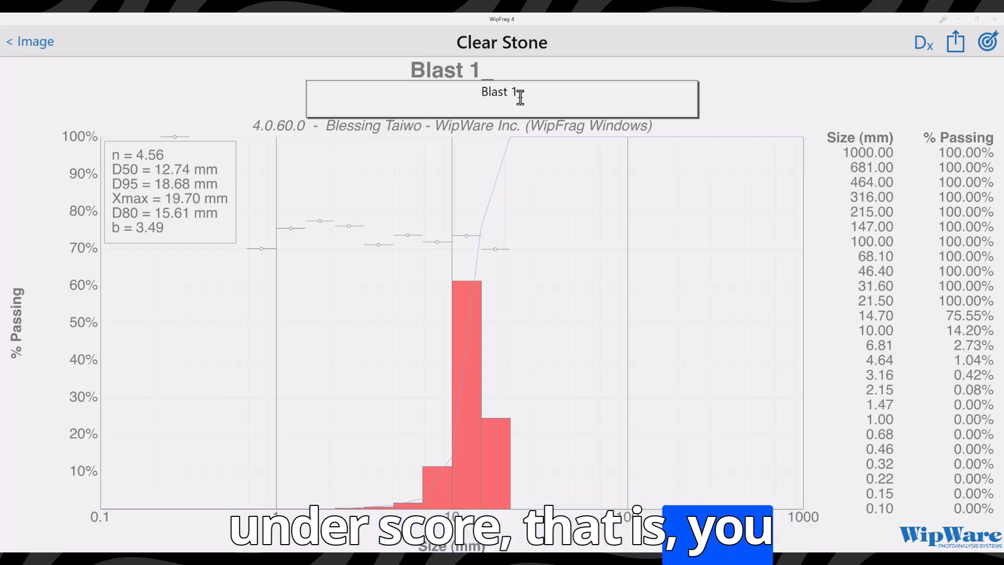
pyautogui.write('1')
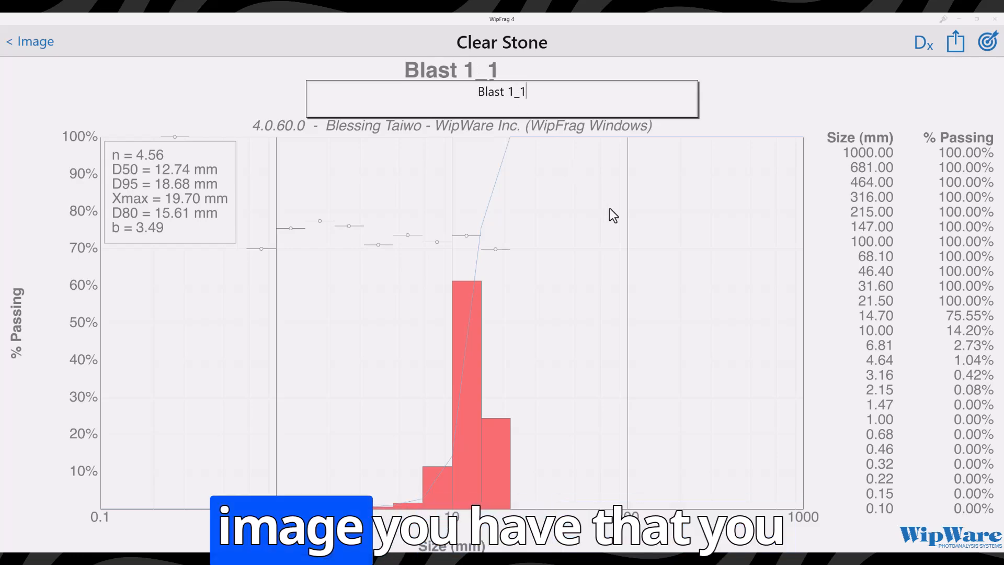
pyautogui.click(614, 253)
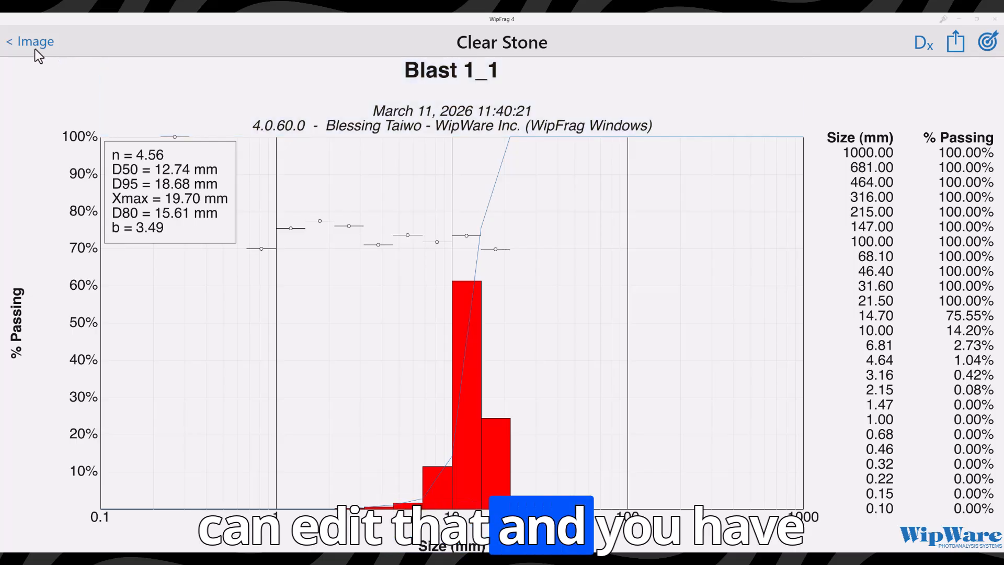
# Return to the Limestone Blast 1 analyses and compare the project's cloud list with its local list
pyautogui.click(10, 44)
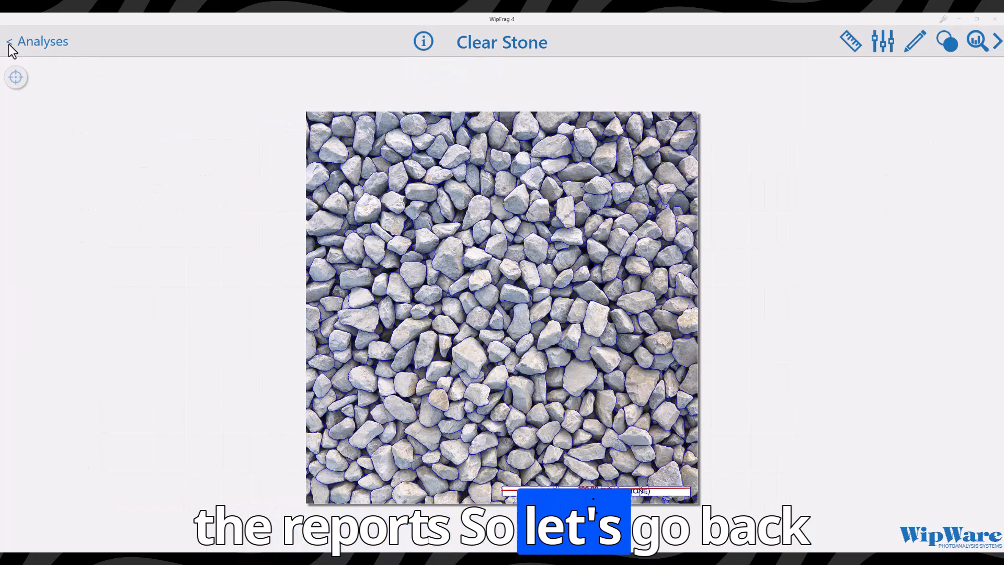
pyautogui.click(10, 42)
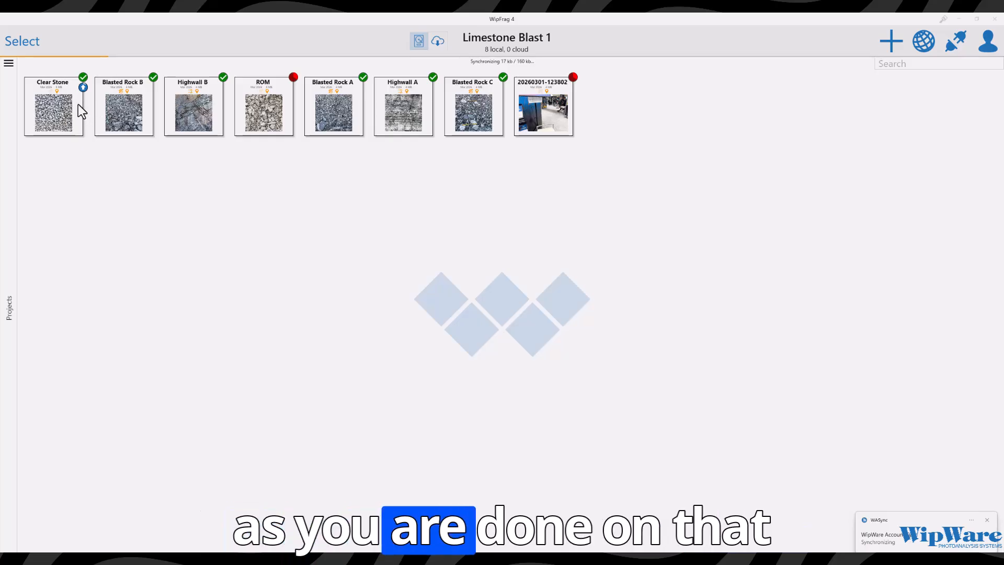
pyautogui.moveTo(85, 91)
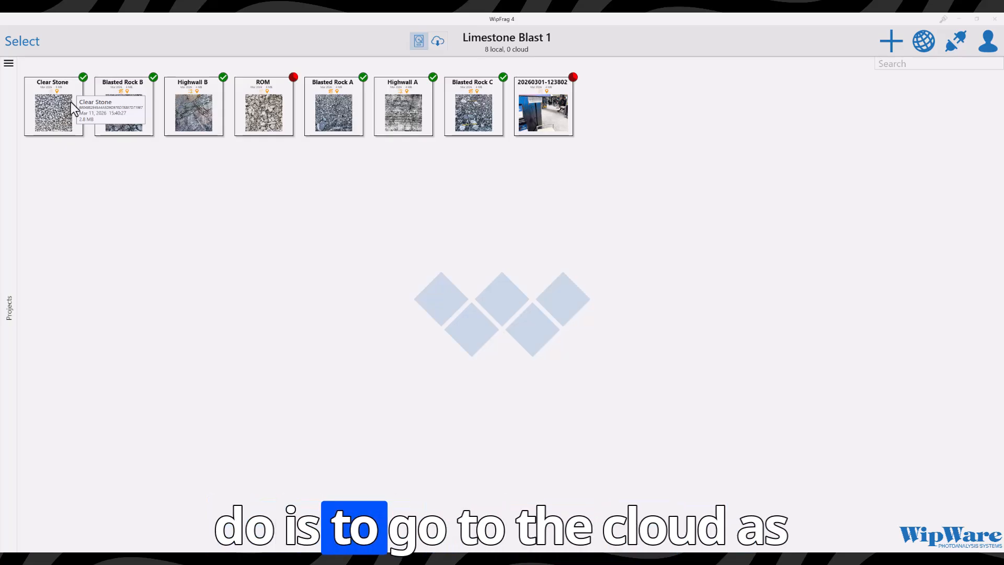
pyautogui.click(438, 42)
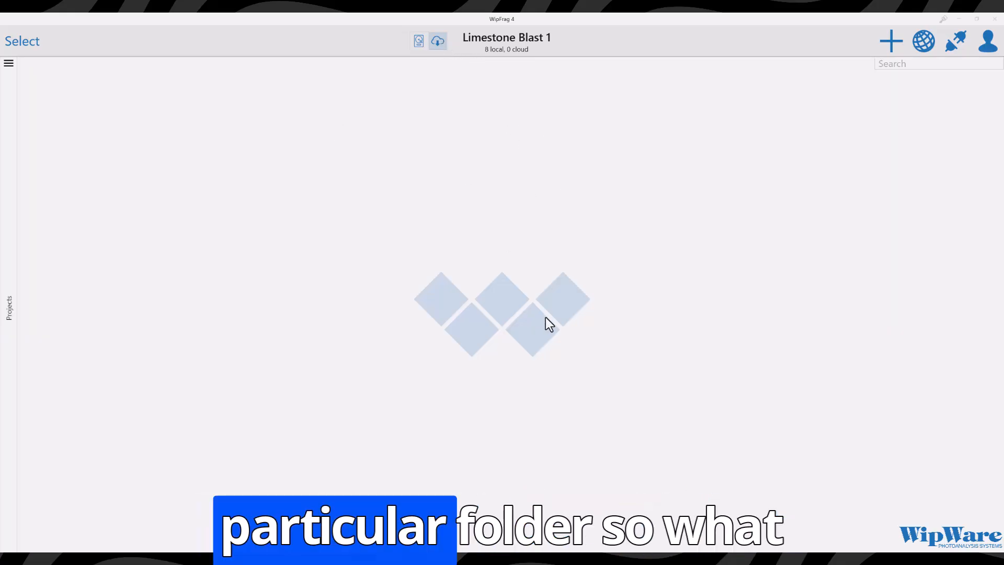
pyautogui.click(418, 43)
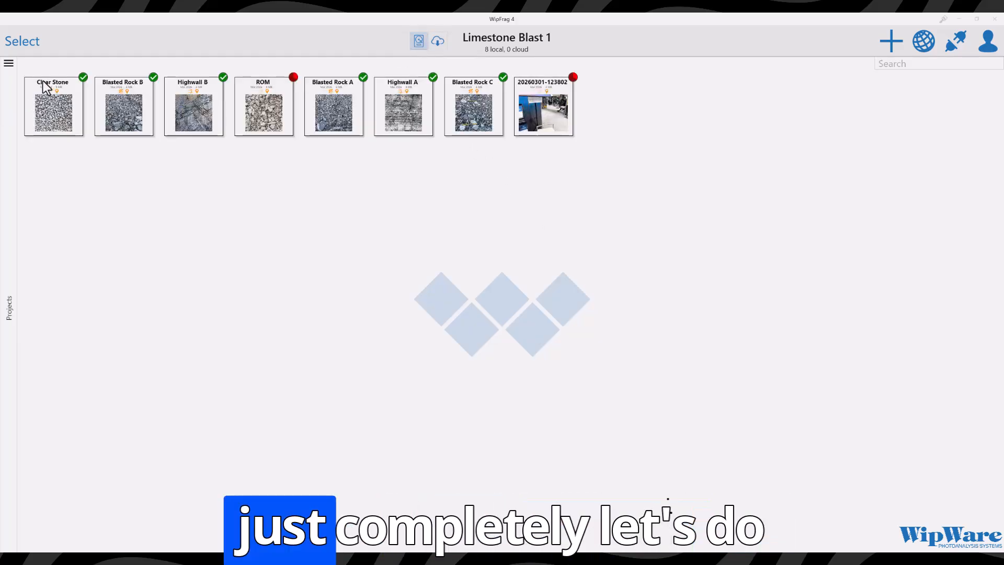
pyautogui.click(24, 43)
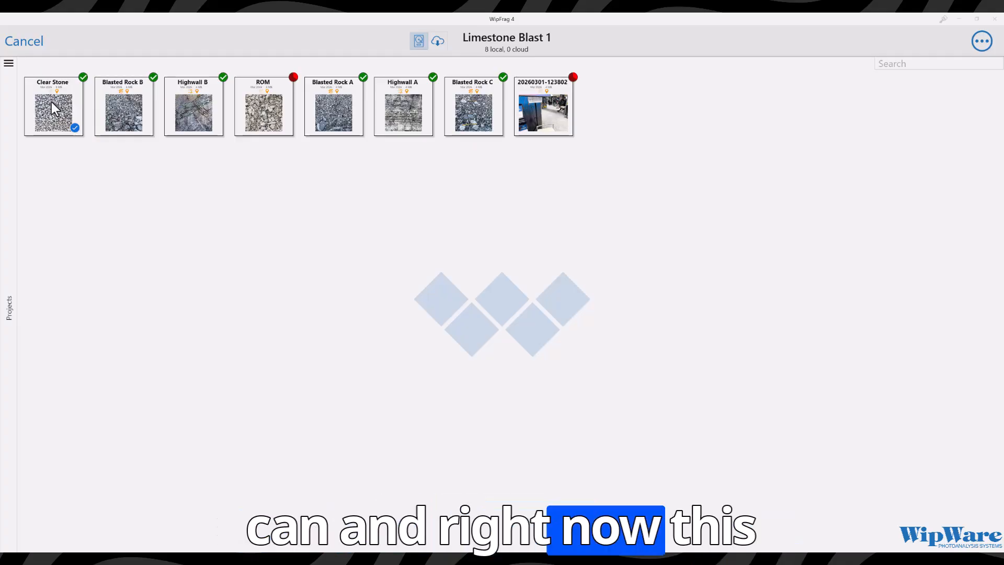
pyautogui.hotkey('ctrl', 'a')
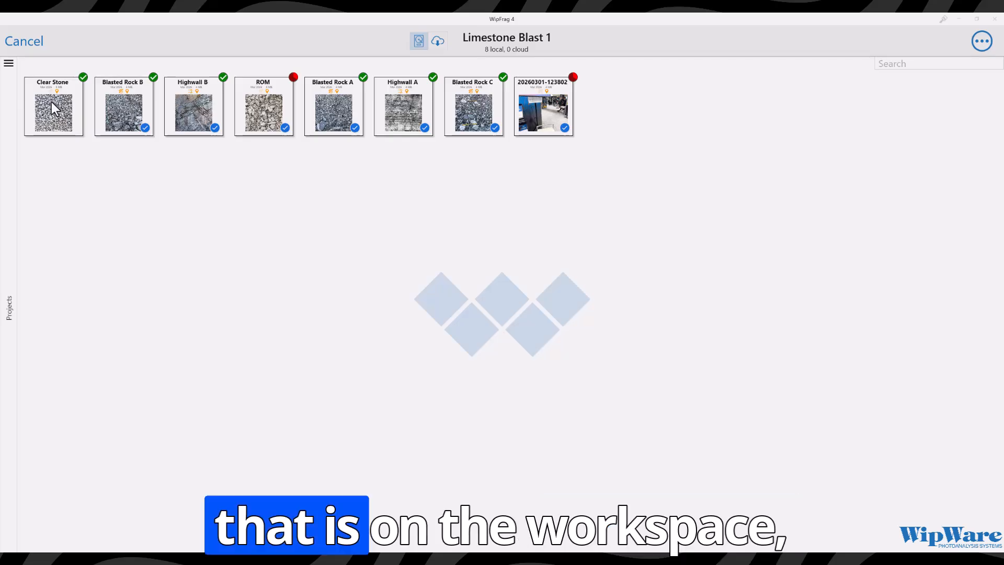
pyautogui.click(51, 101)
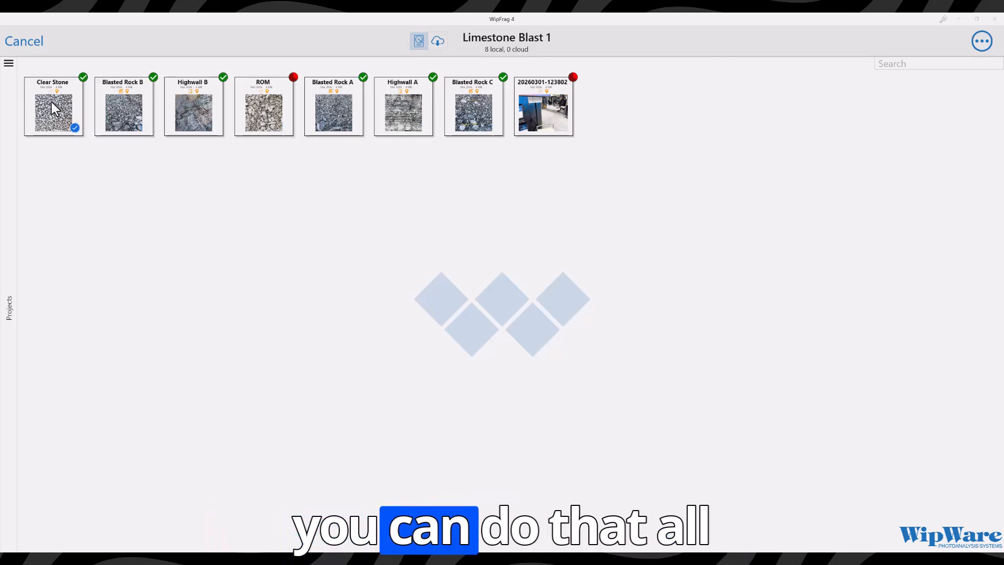
pyautogui.click(24, 42)
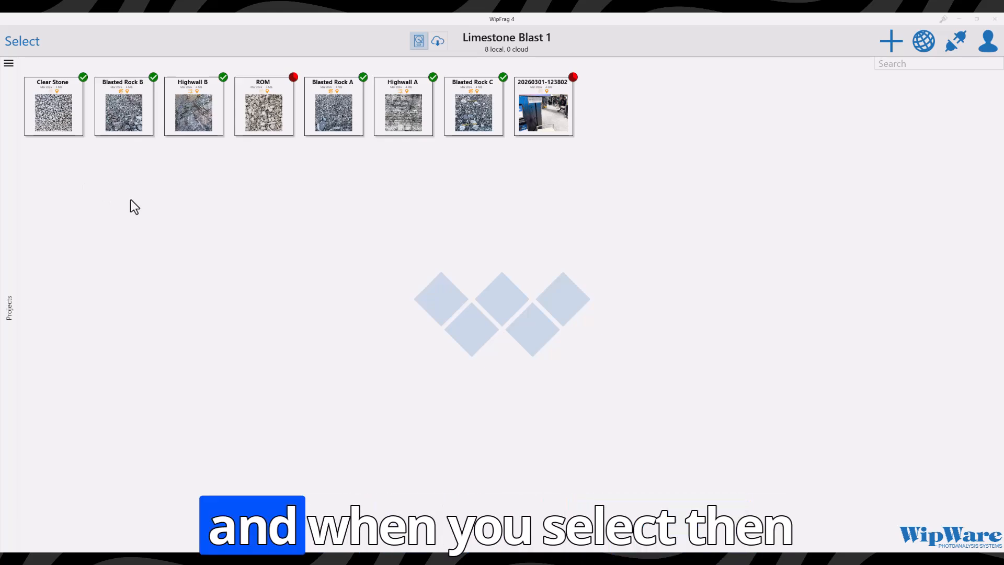
pyautogui.click(22, 42)
pyautogui.hotkey('ctrl', 'a')
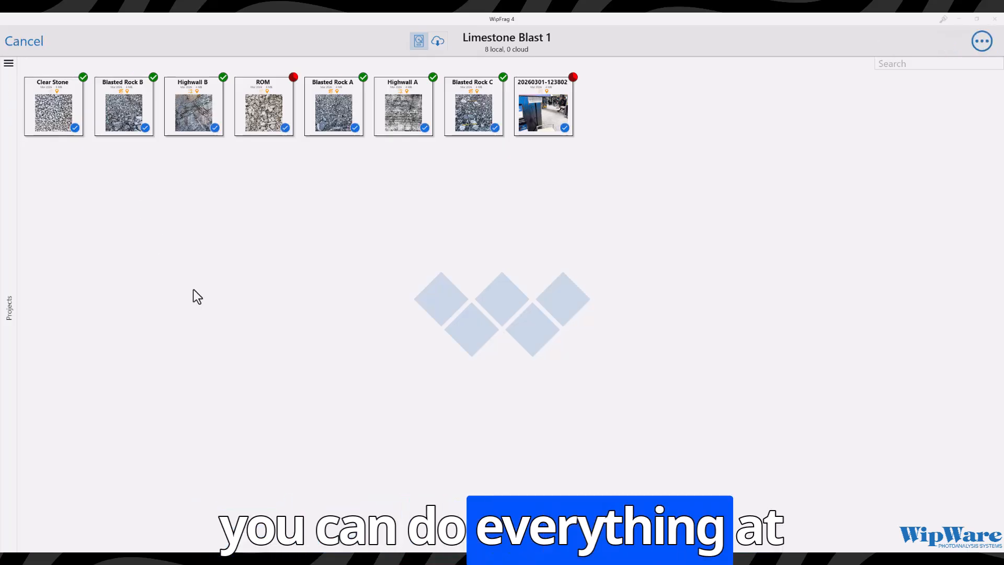
pyautogui.click(205, 314)
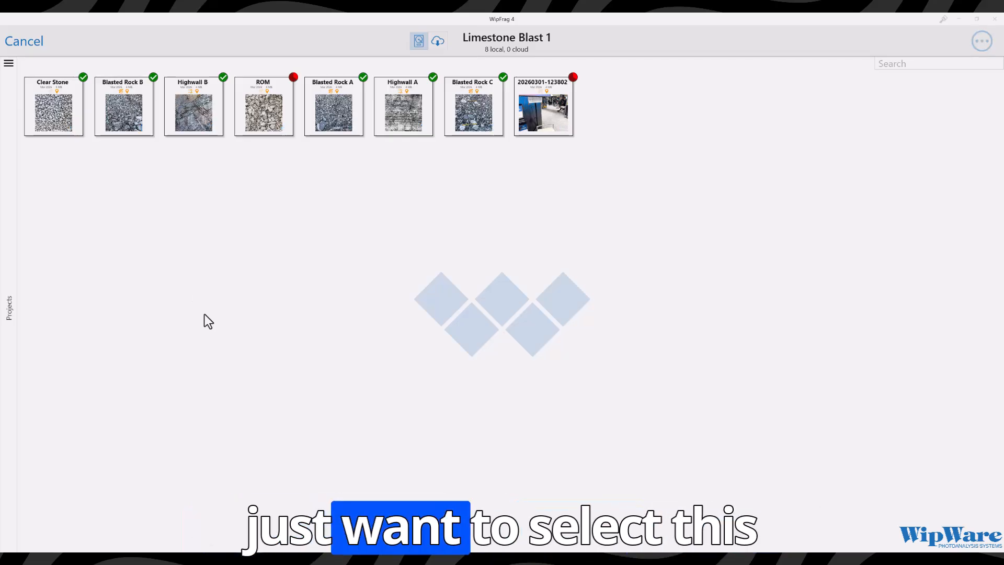
pyautogui.click(22, 39)
pyautogui.click(49, 105)
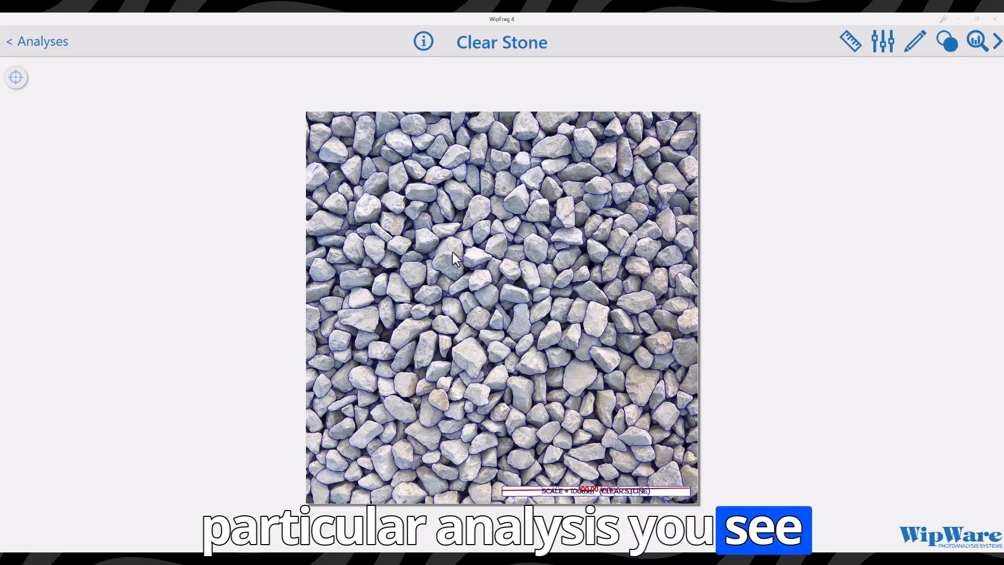
pyautogui.click(18, 47)
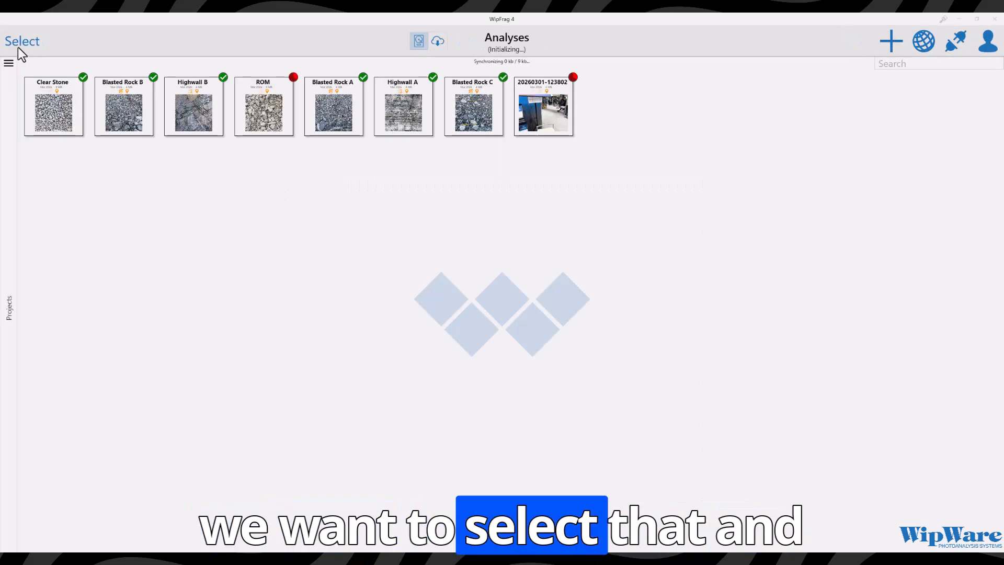
# Remove the downloaded copy of the Clear Stone analysis from this device, keeping it in the account
pyautogui.click(18, 47)
pyautogui.click(60, 113)
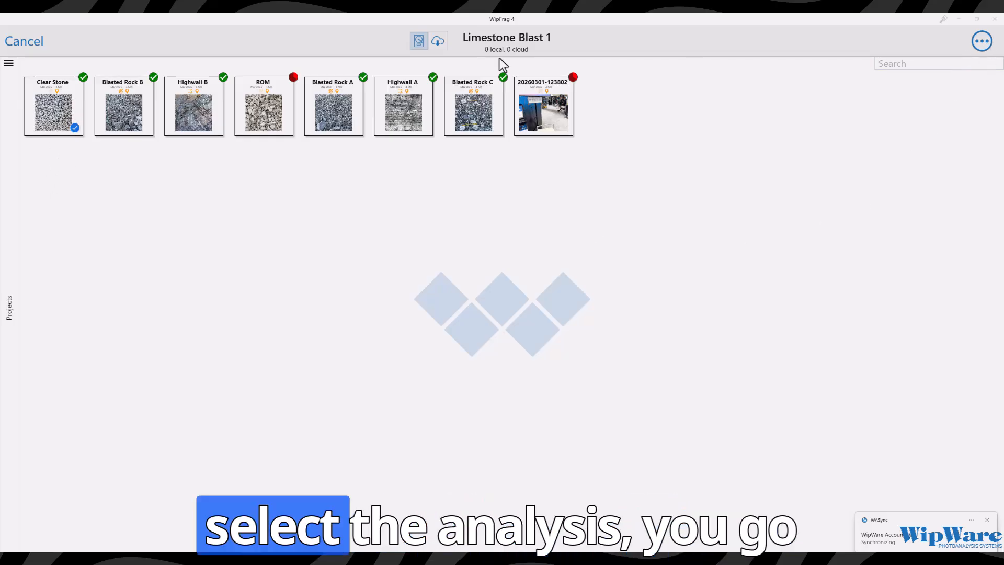
pyautogui.click(983, 42)
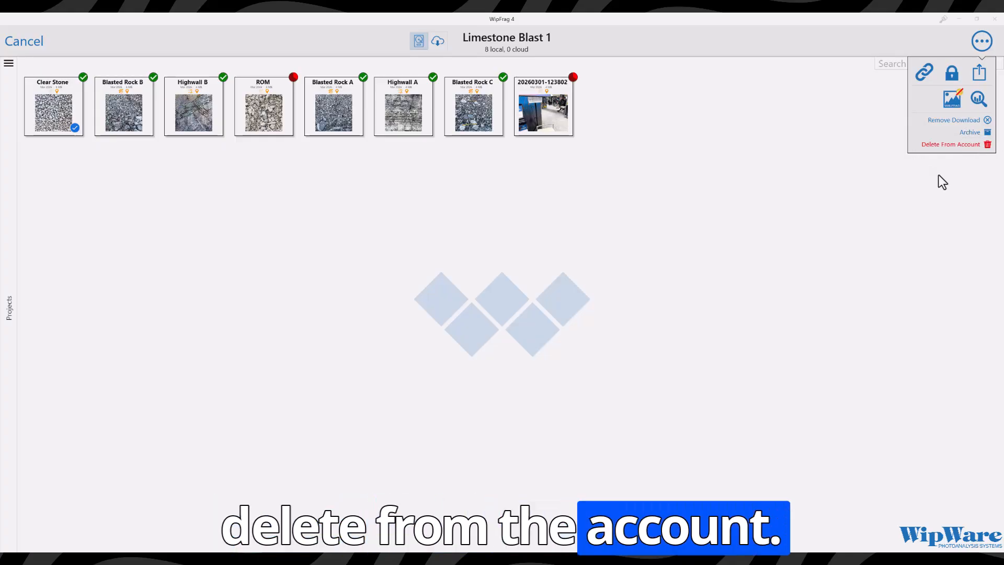
pyautogui.click(954, 123)
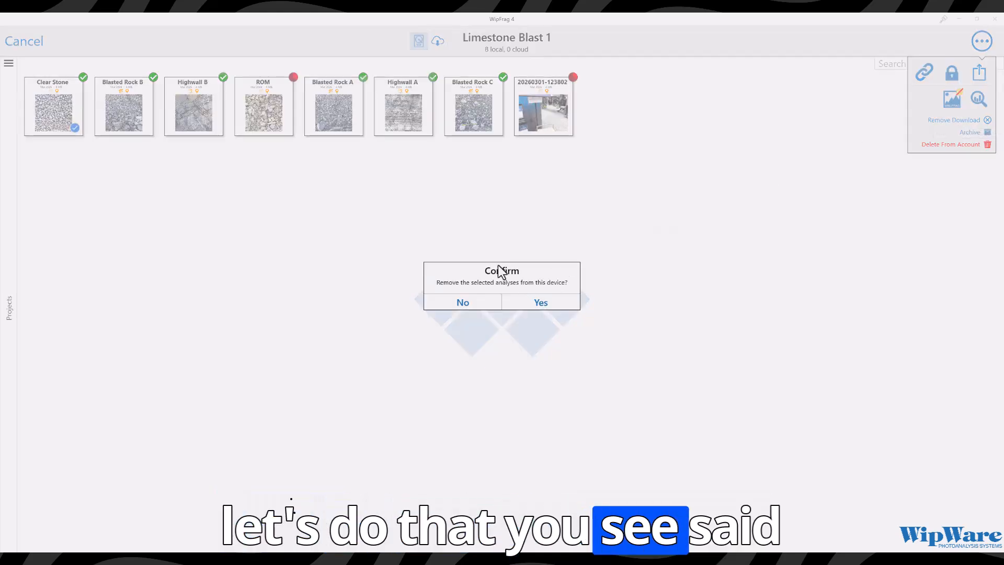
pyautogui.click(542, 304)
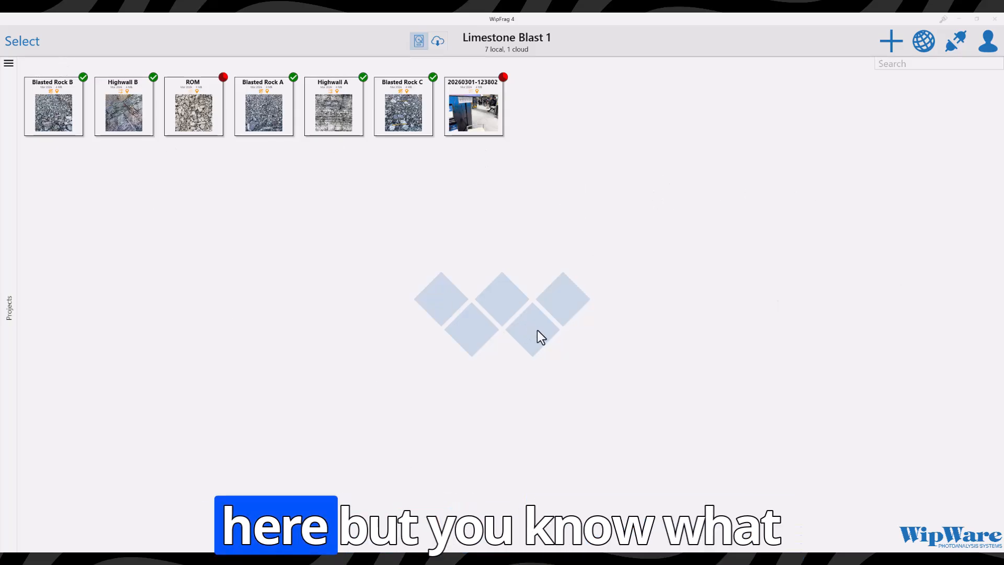
# Download Clear Stone again from the project's cloud list and return to the local analyses
pyautogui.click(438, 42)
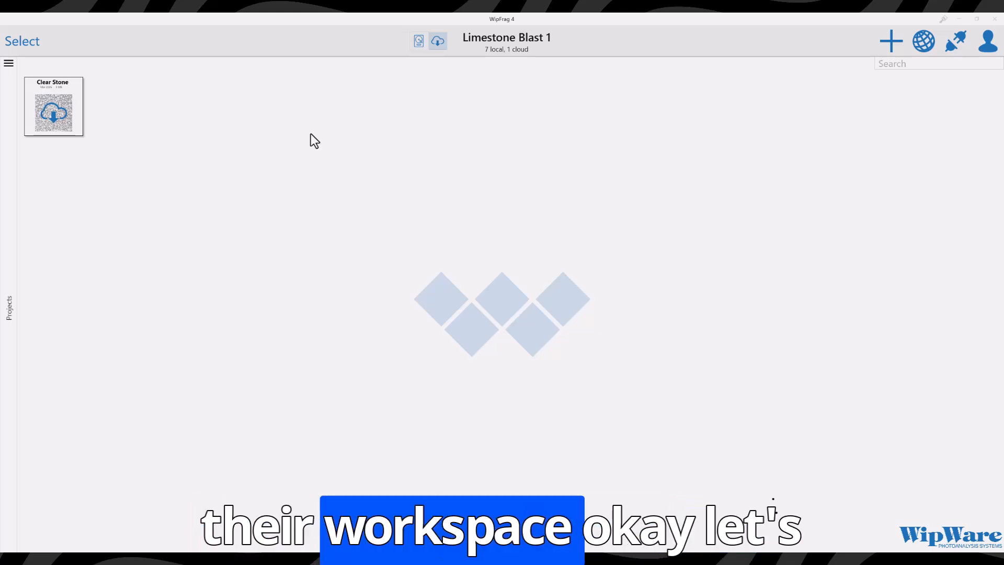
pyautogui.click(57, 115)
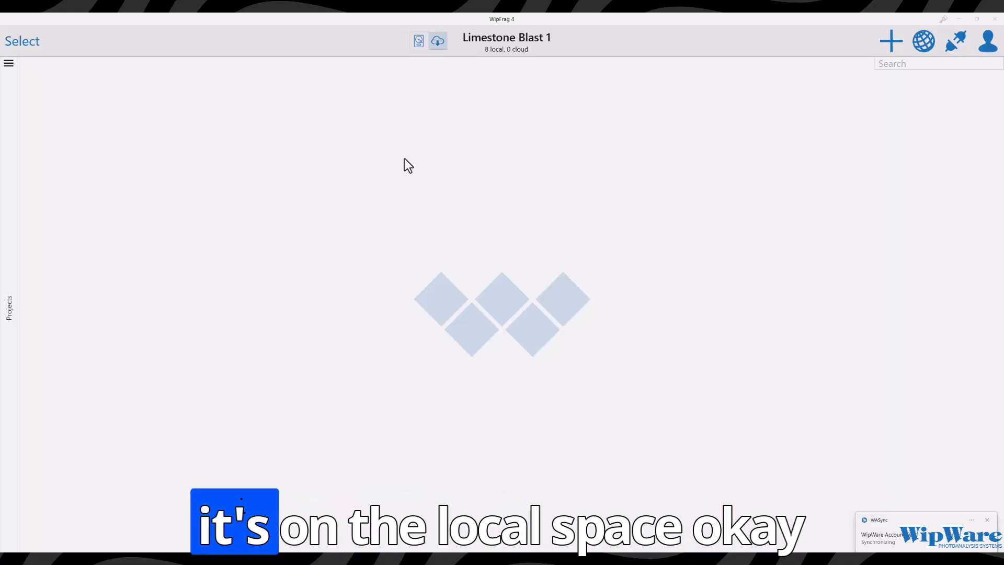
pyautogui.click(421, 45)
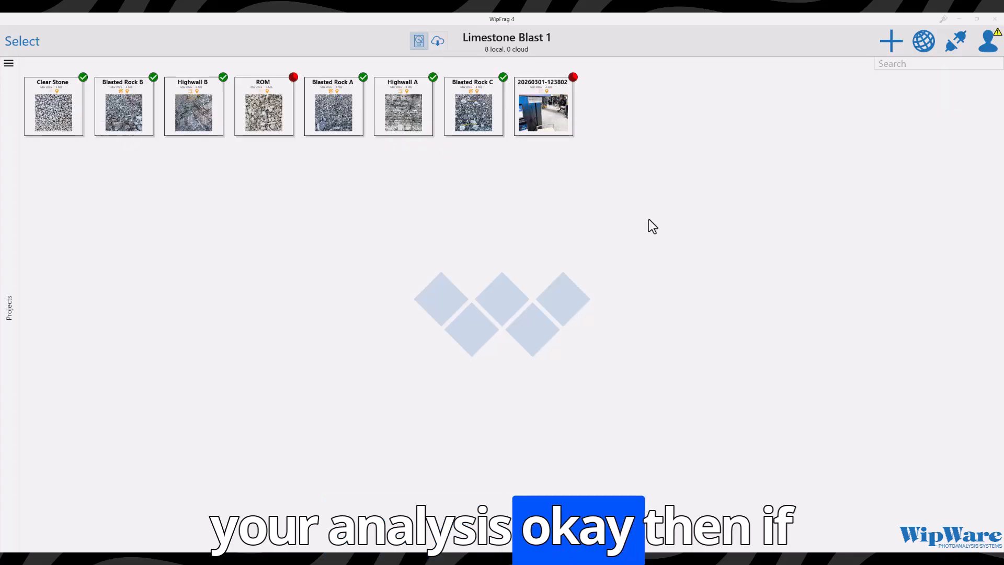
# Leave selection mode and check the cloud storage usage in the account overview
pyautogui.click(24, 41)
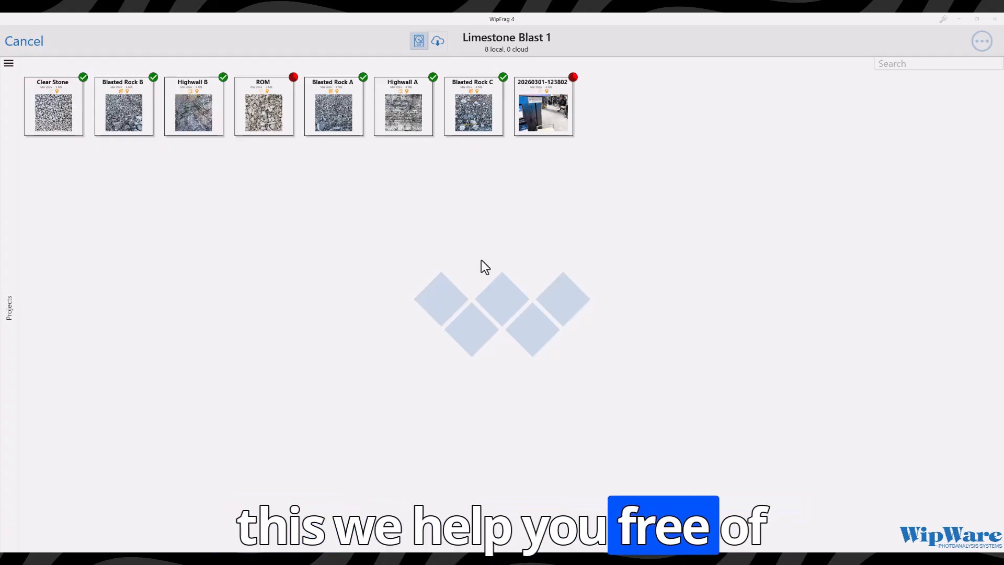
pyautogui.click(18, 40)
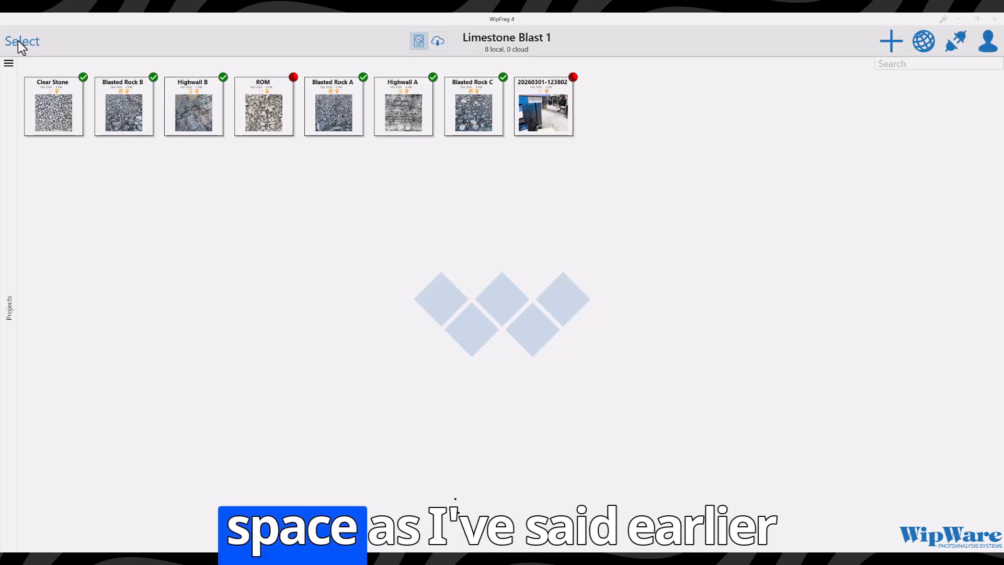
pyautogui.click(990, 52)
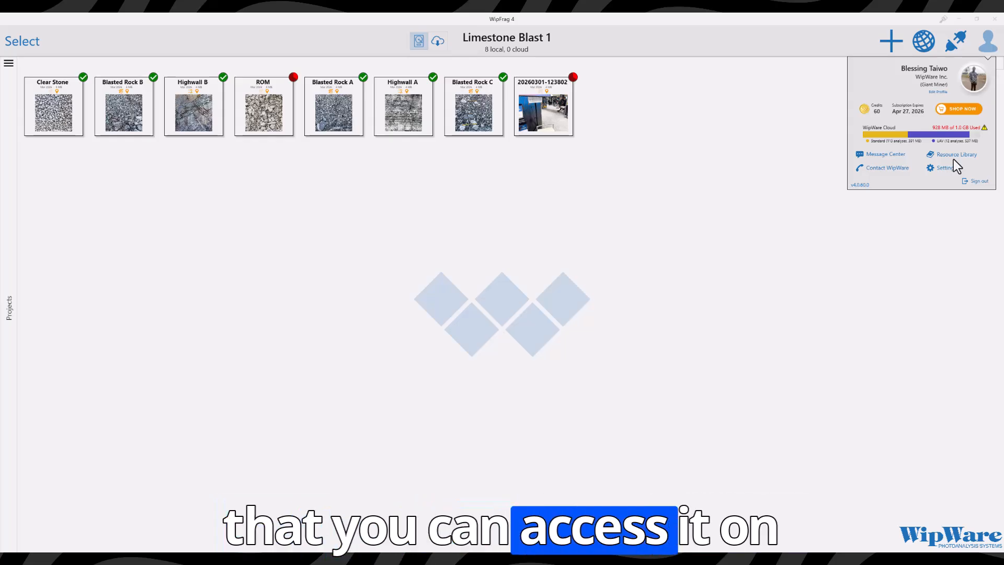
pyautogui.click(659, 205)
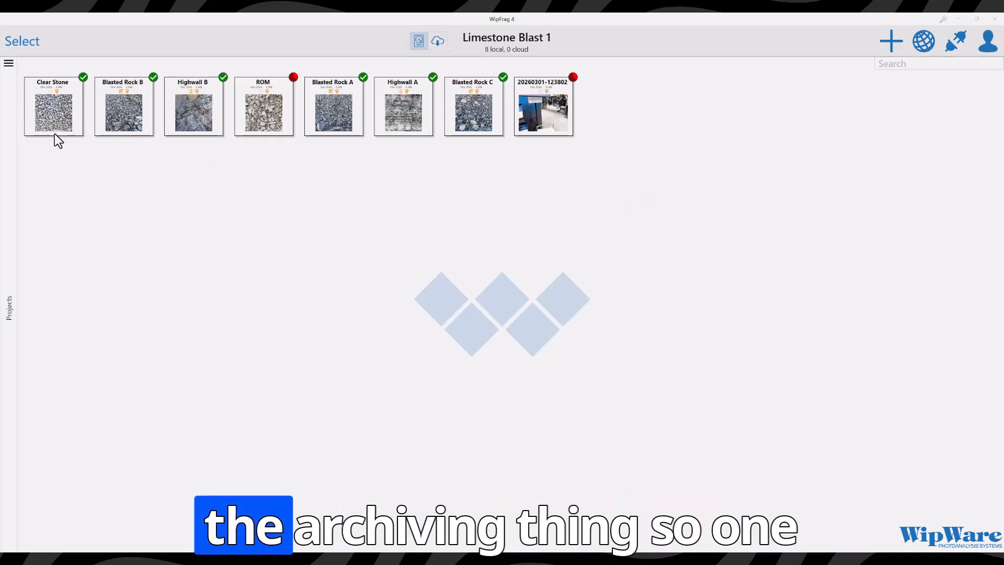
# Select all analyses in the Limestone Blast 1 project, including Clear Stone, and clear the selection
pyautogui.click(24, 45)
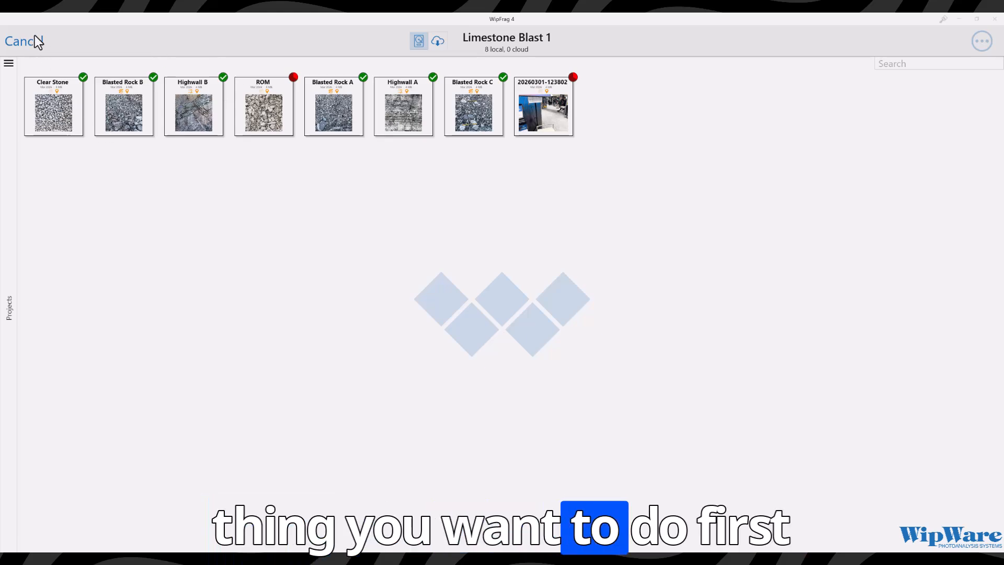
pyautogui.click(52, 117)
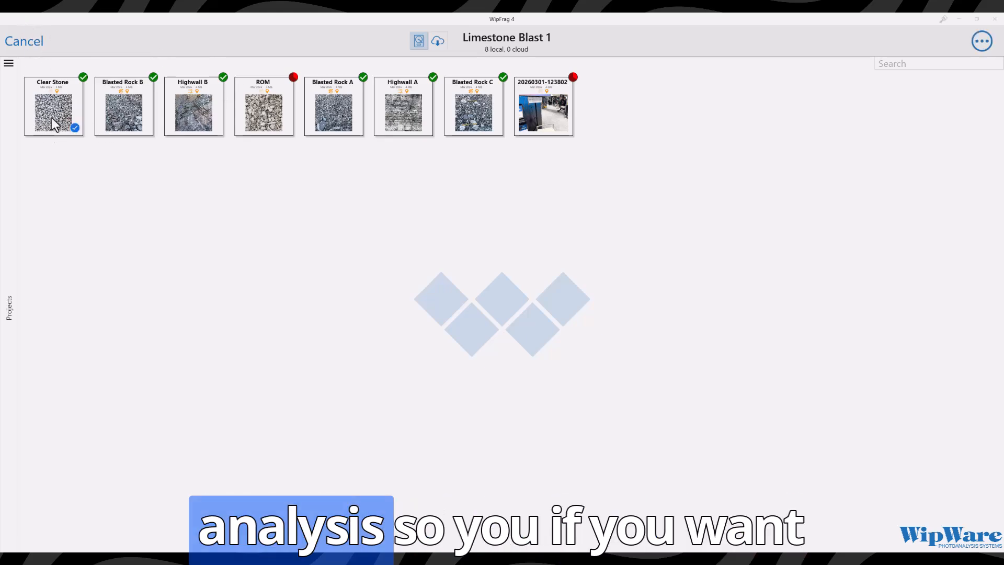
pyautogui.hotkey('ctrl', 'a')
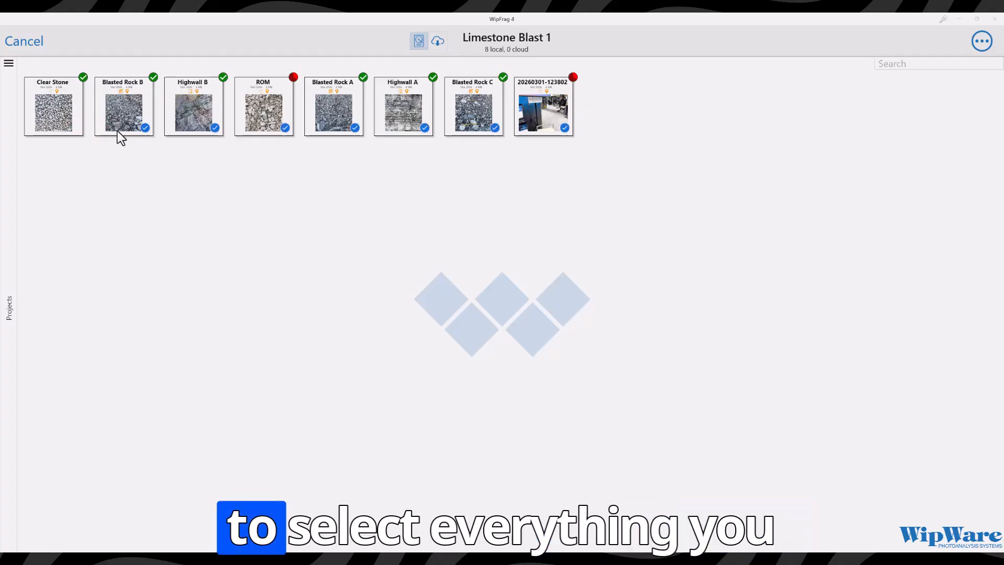
pyautogui.click(65, 129)
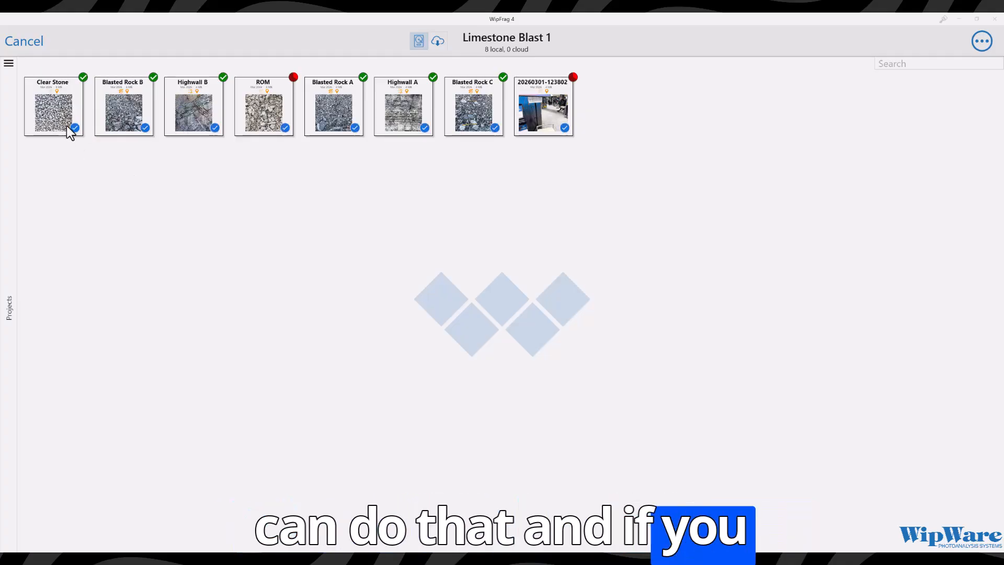
pyautogui.click(24, 42)
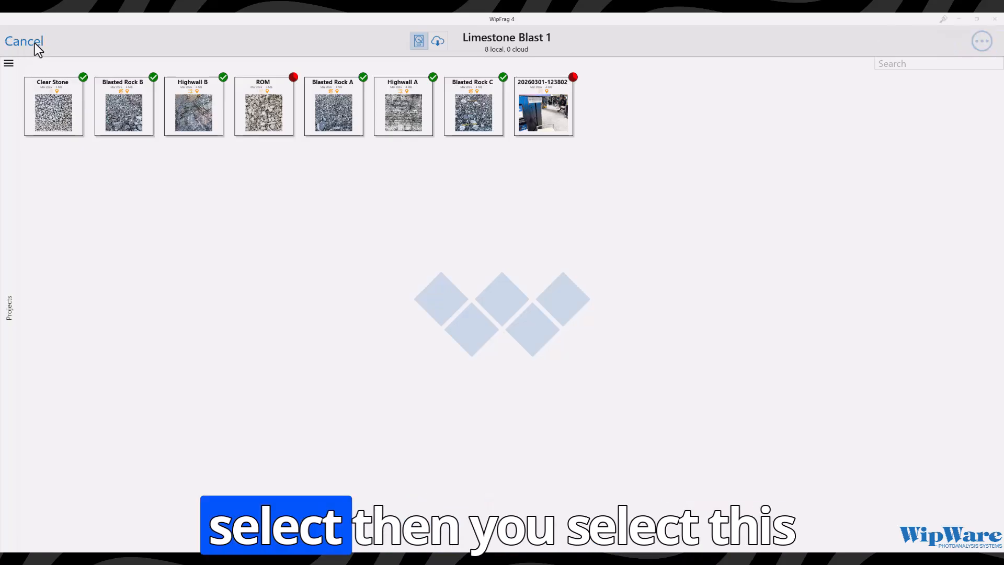
pyautogui.click(529, 111)
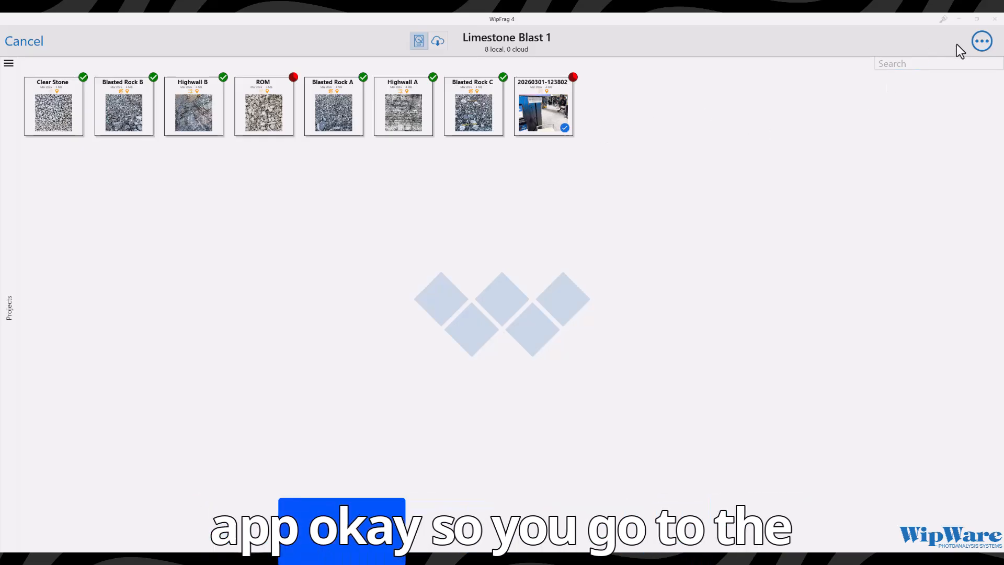
pyautogui.click(982, 41)
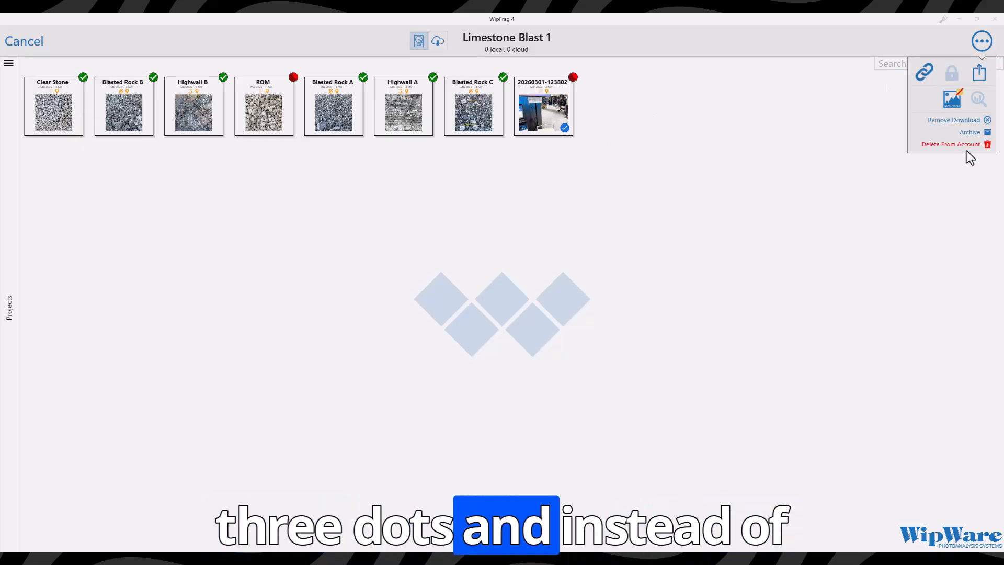
pyautogui.click(931, 146)
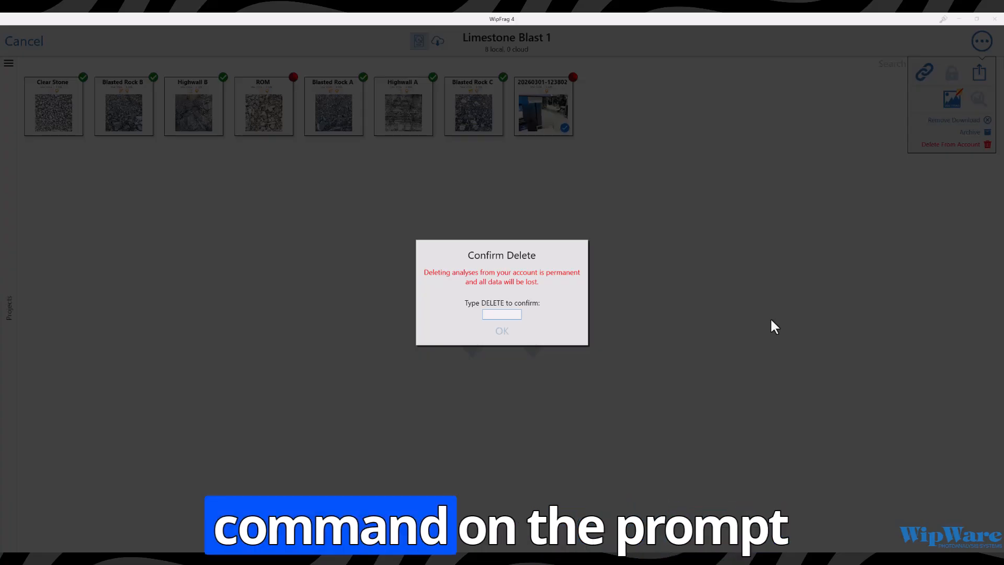
pyautogui.press('capslock')
pyautogui.write('S')
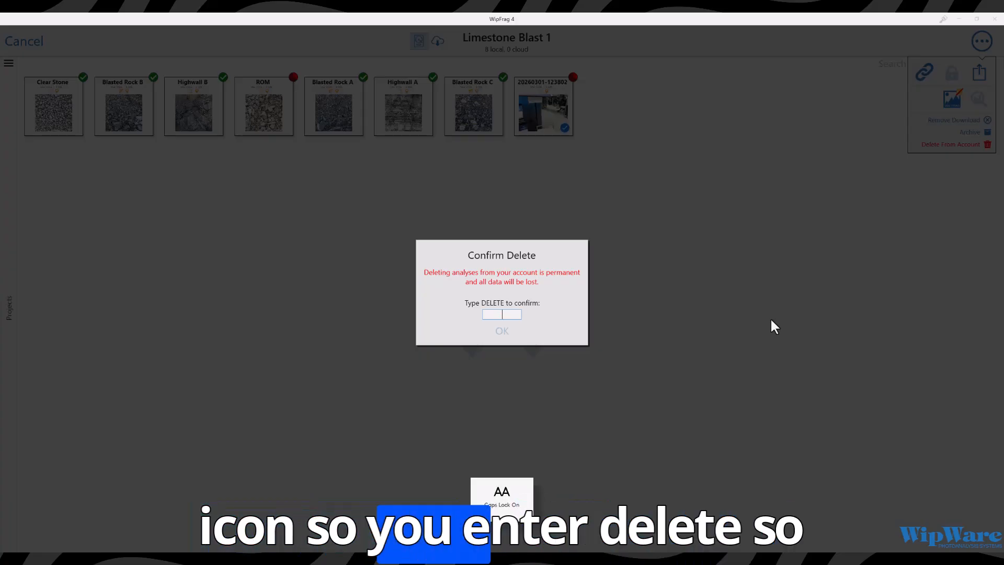
pyautogui.write('D')
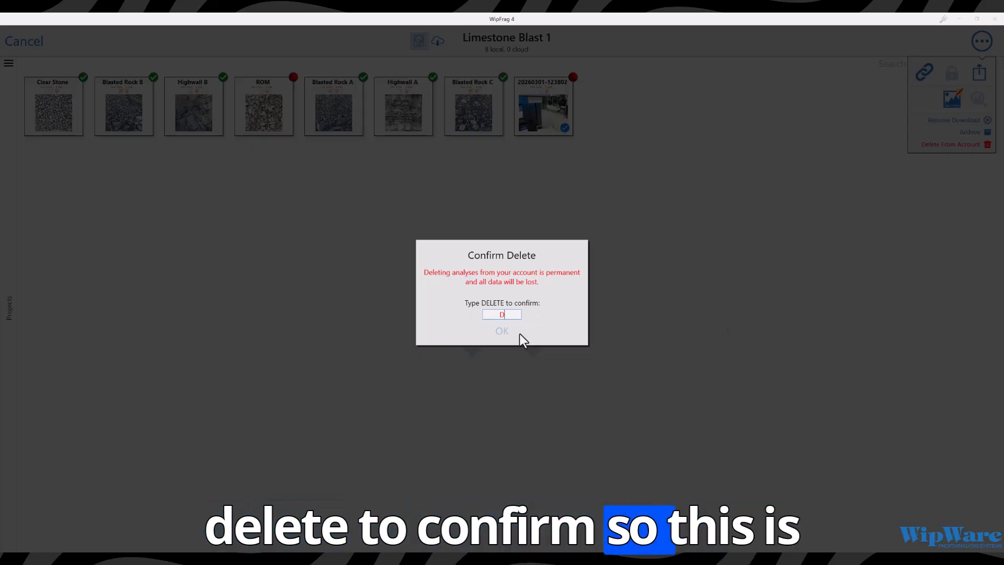
pyautogui.write('ELETE')
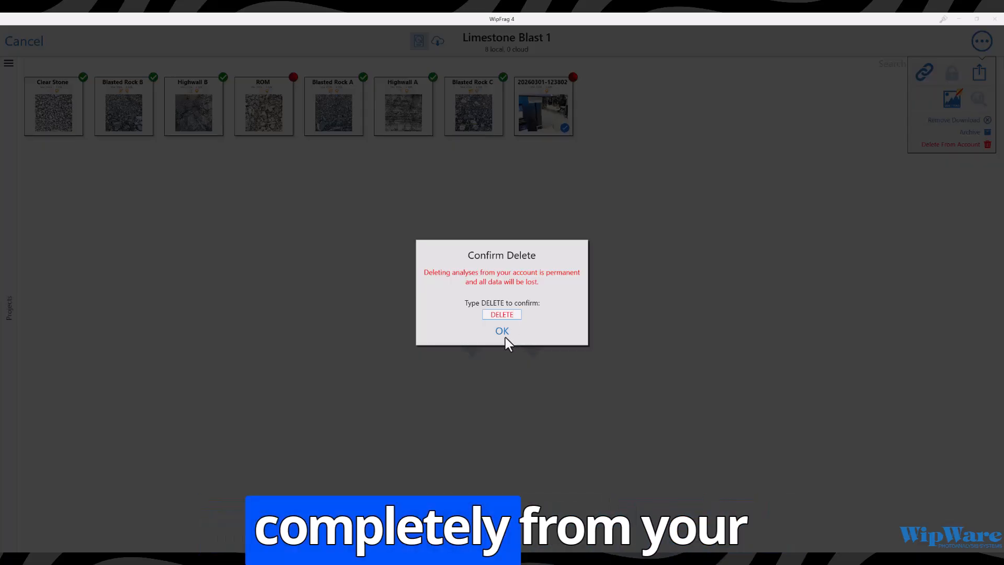
pyautogui.click(506, 334)
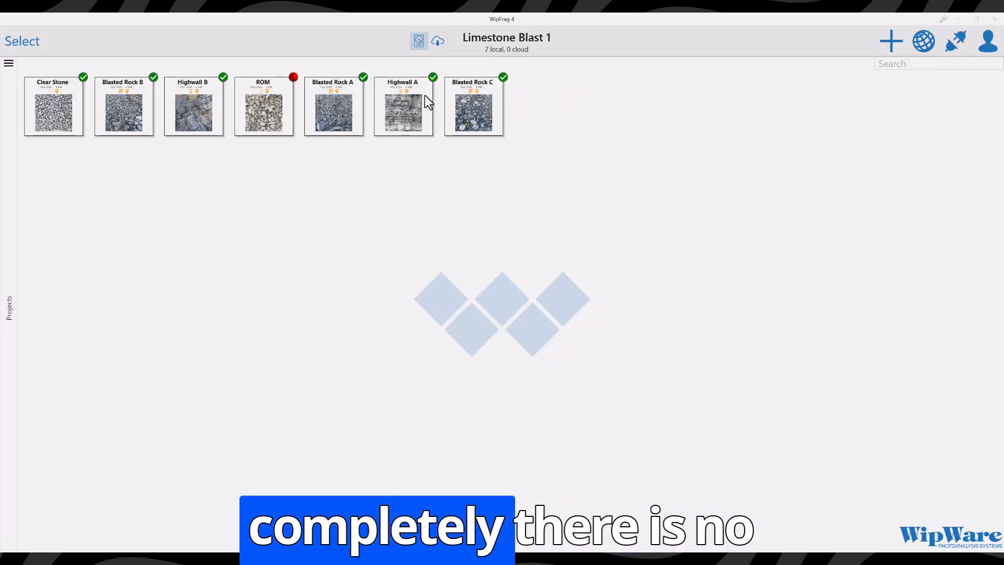
pyautogui.click(443, 44)
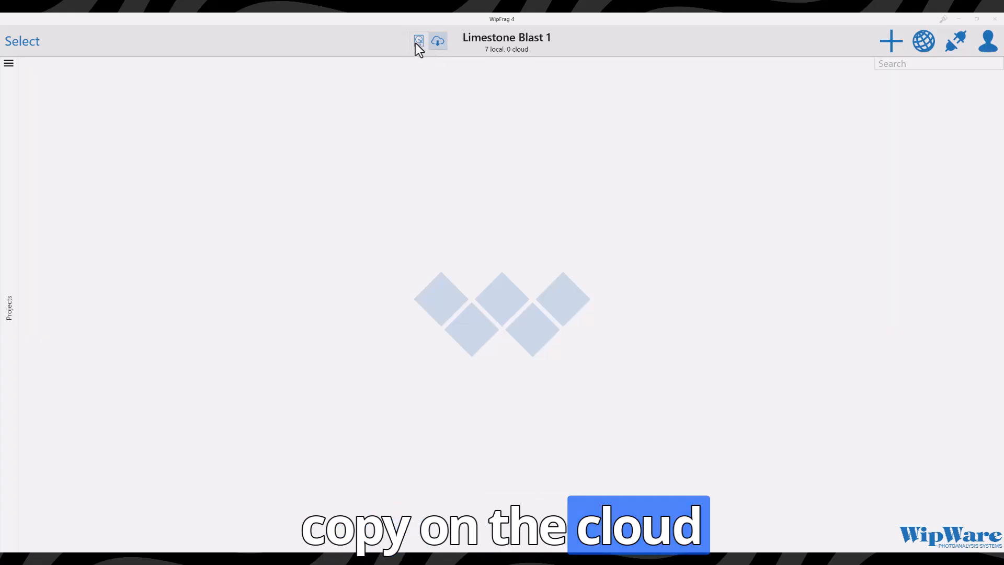
pyautogui.click(417, 43)
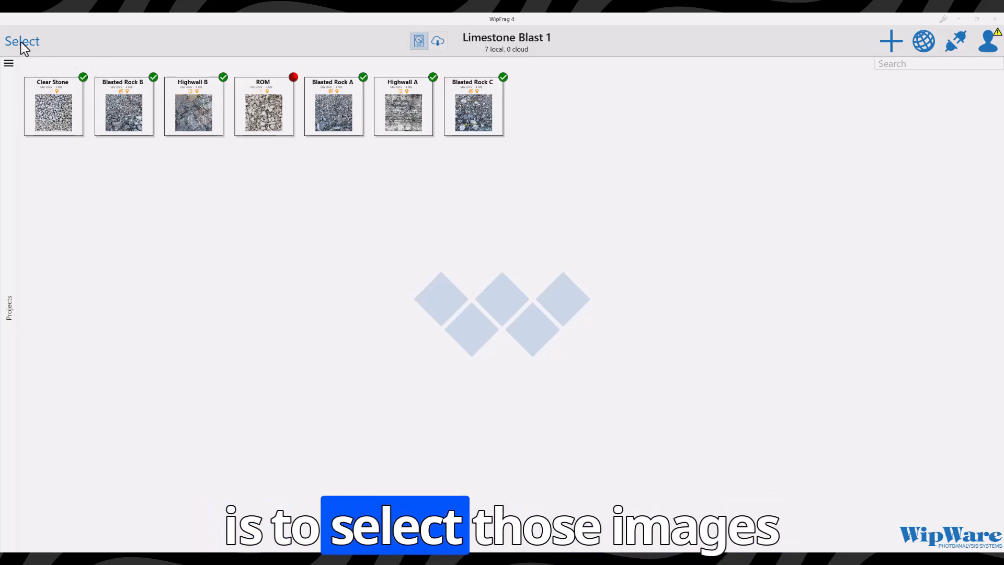
pyautogui.click(62, 102)
pyautogui.click(141, 122)
pyautogui.click(209, 122)
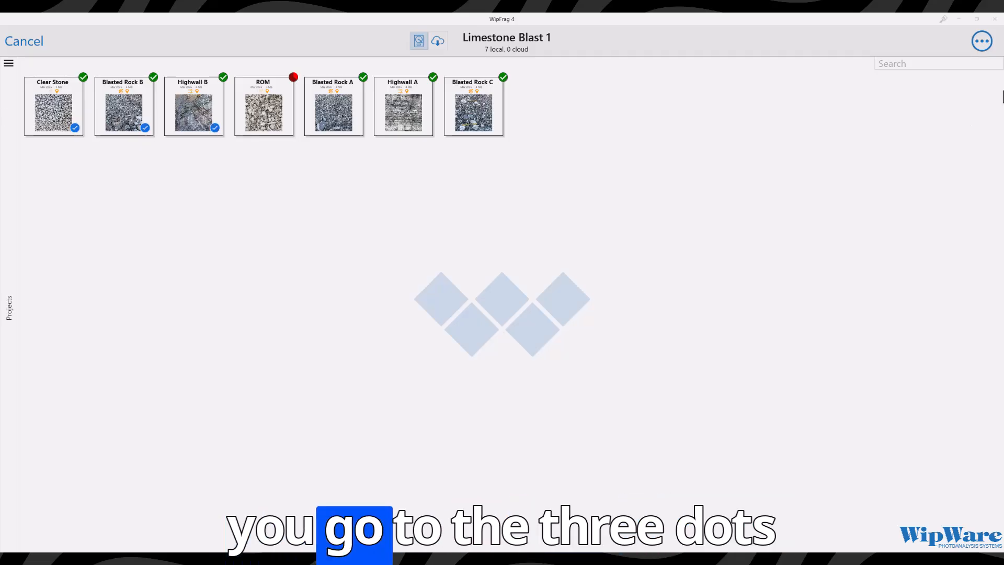
pyautogui.click(982, 42)
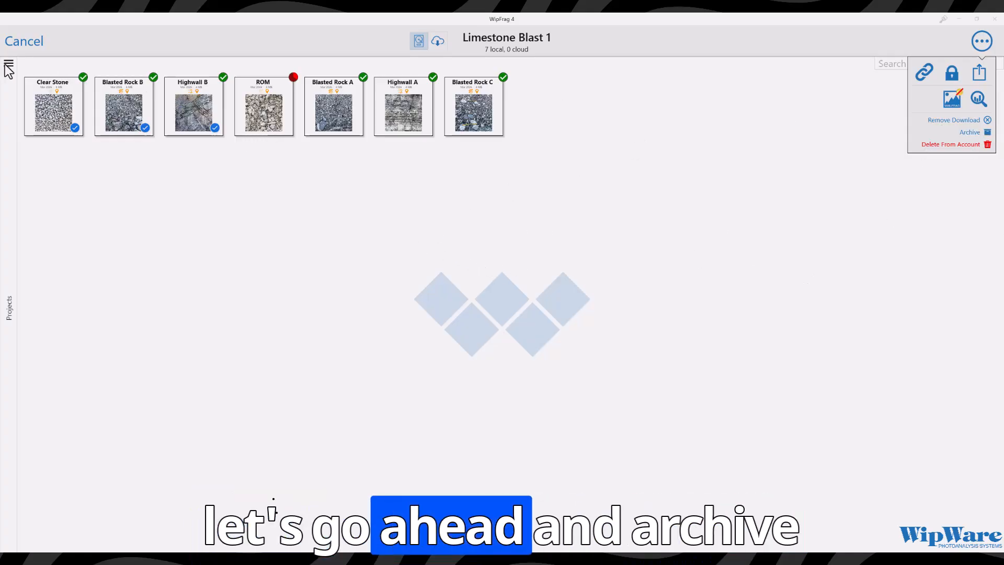
pyautogui.click(23, 43)
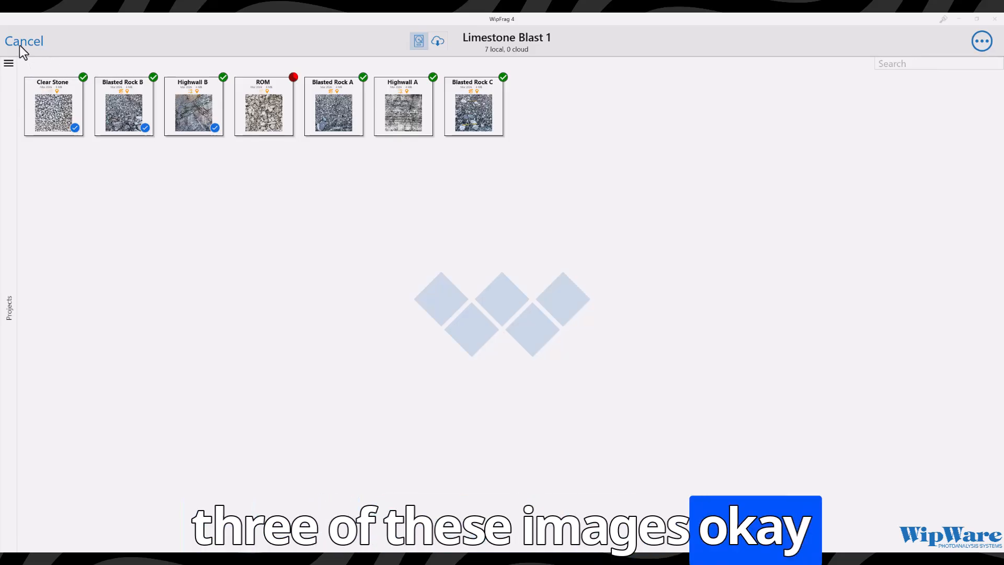
pyautogui.click(21, 43)
# Start archiving the Clear Stone, Blasted Rock B and Highwall B analyses and proceed to the save directory choice
pyautogui.click(27, 45)
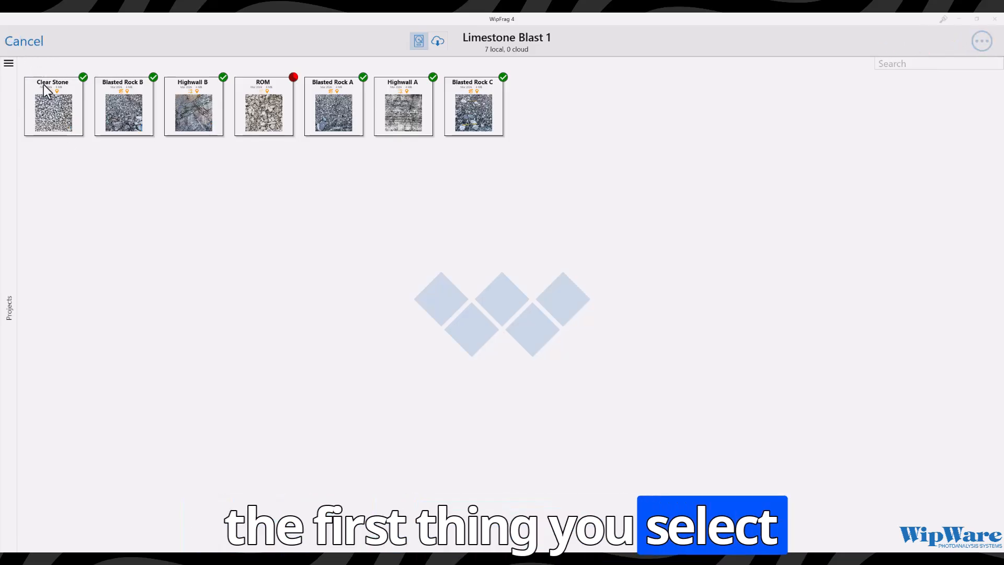
pyautogui.click(102, 120)
pyautogui.click(189, 124)
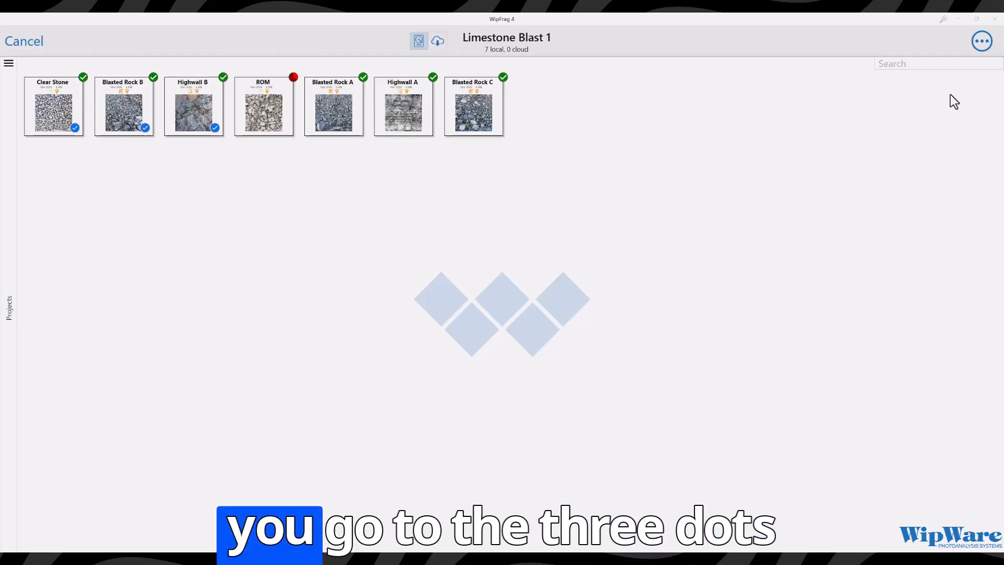
pyautogui.click(985, 49)
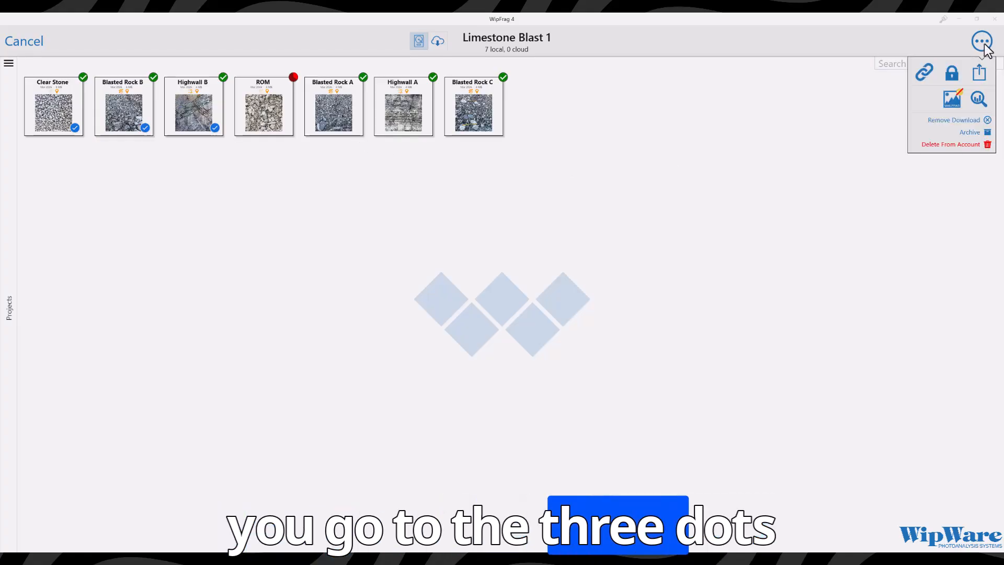
pyautogui.click(975, 132)
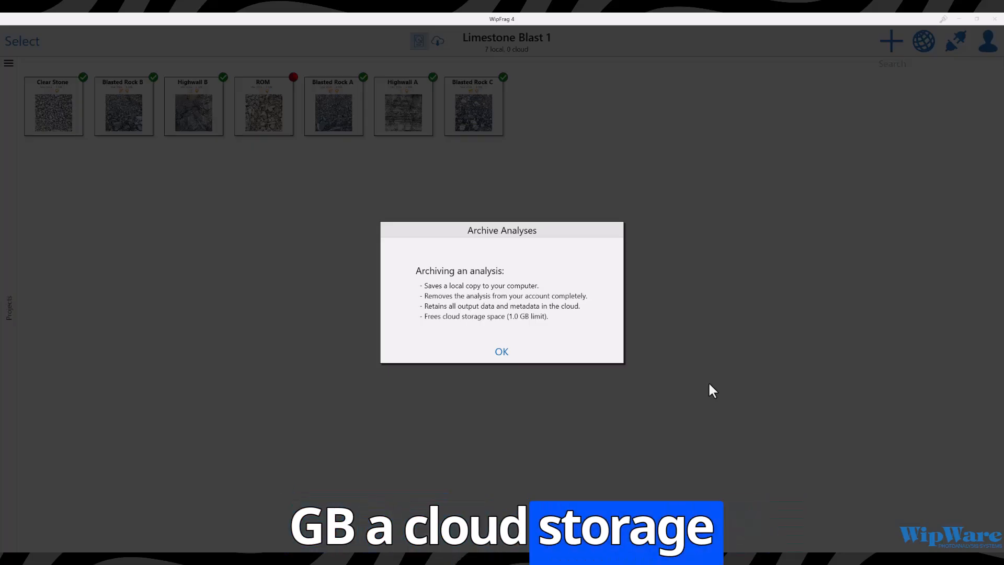
pyautogui.click(501, 352)
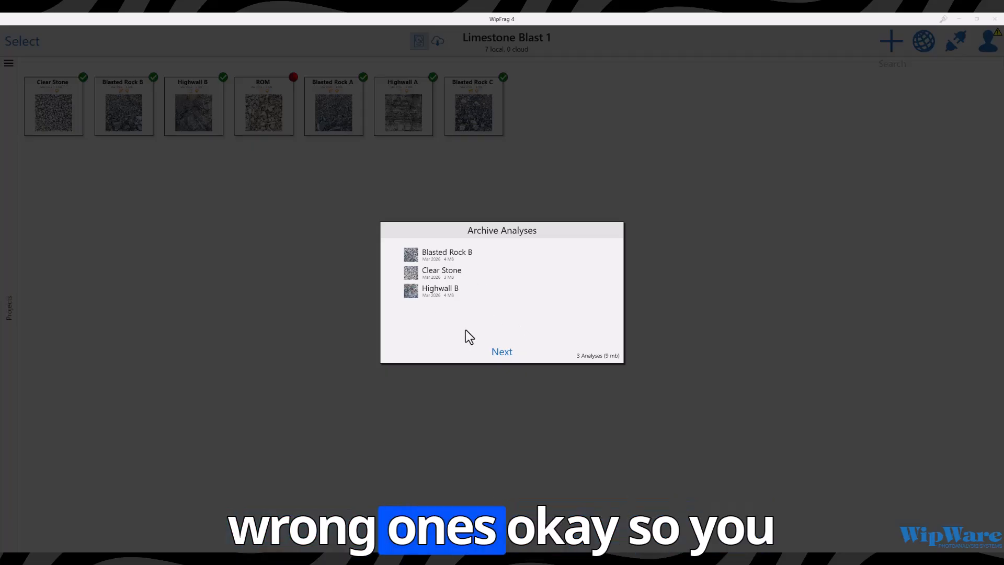
pyautogui.click(499, 354)
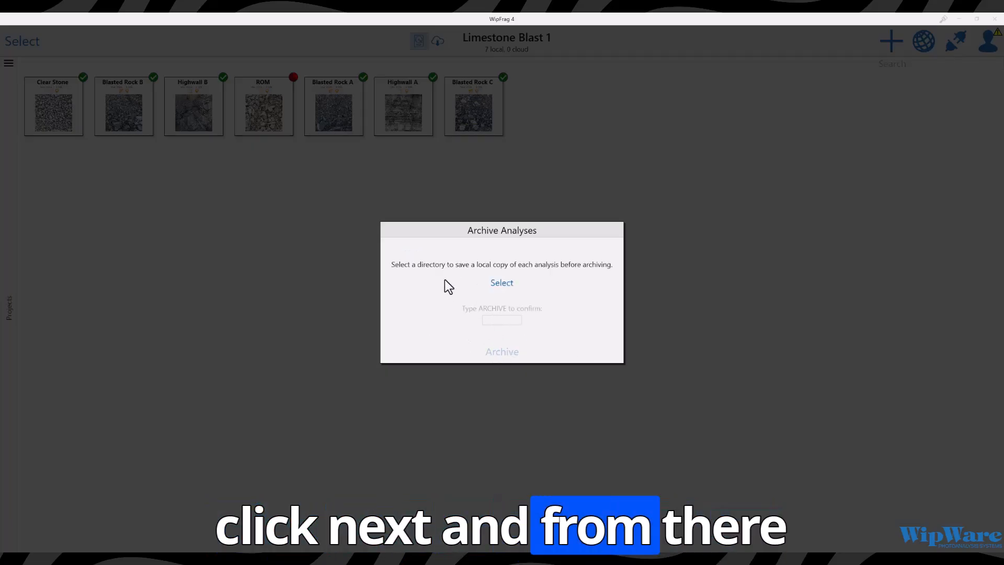
# Open the directory chooser for the local copies and check the contents of the Archieve folder within Downloads in File Explorer
pyautogui.click(505, 285)
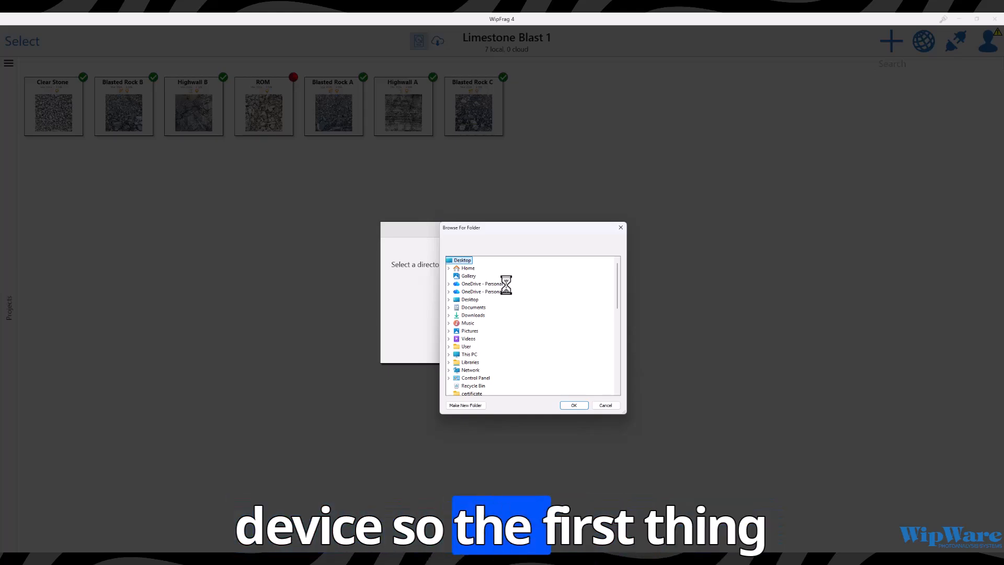
pyautogui.click(486, 530)
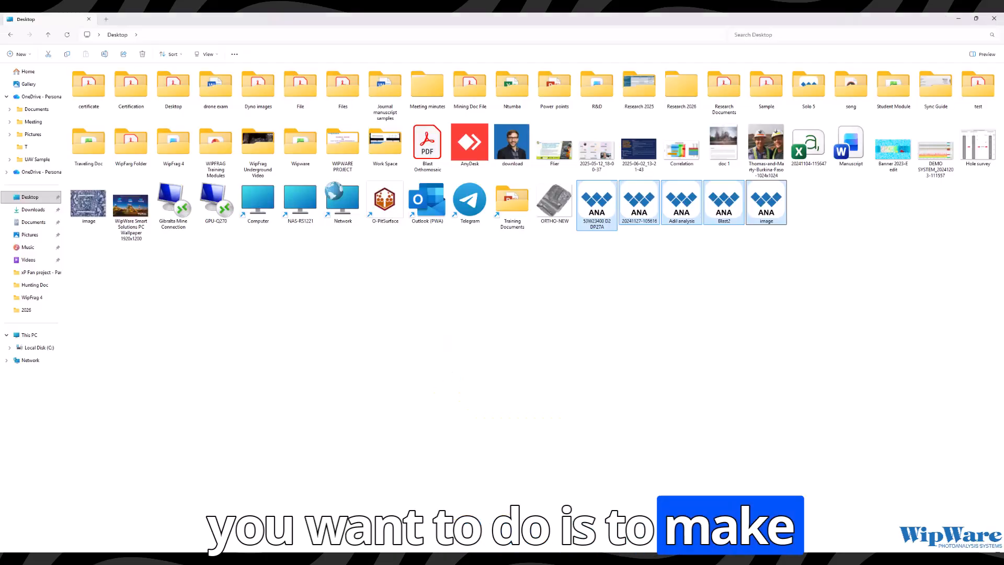
pyautogui.click(35, 211)
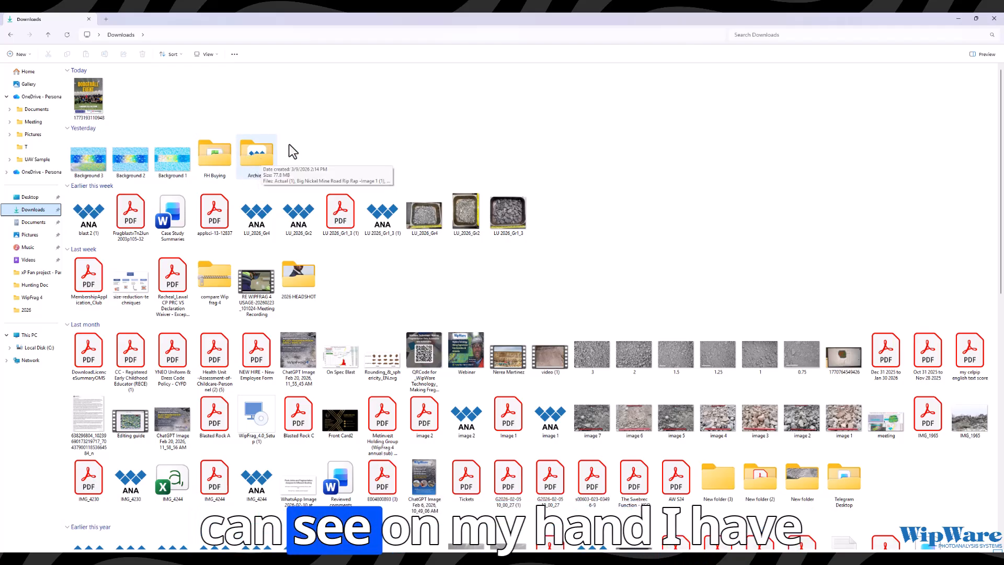
pyautogui.doubleClick(250, 155)
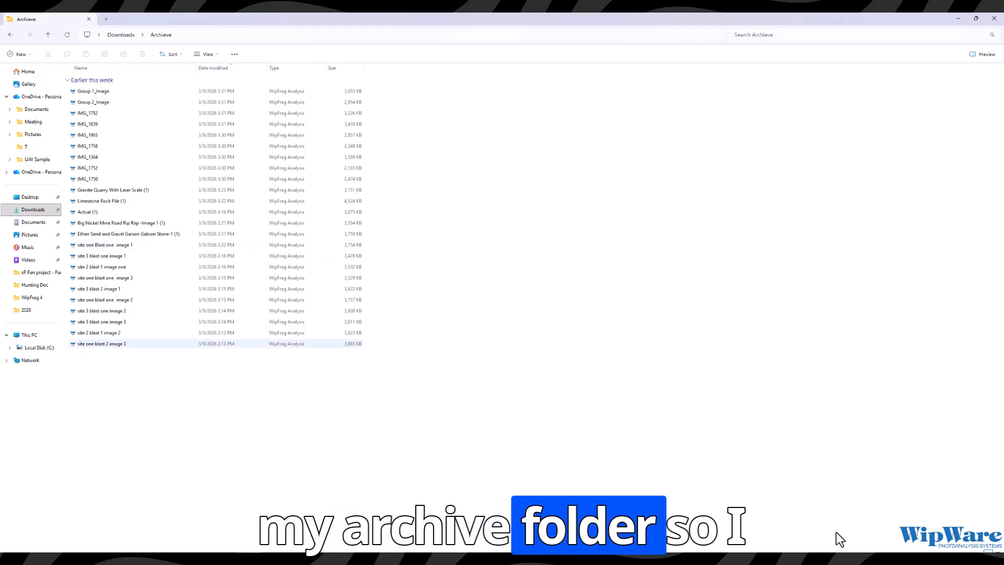
pyautogui.click(8, 36)
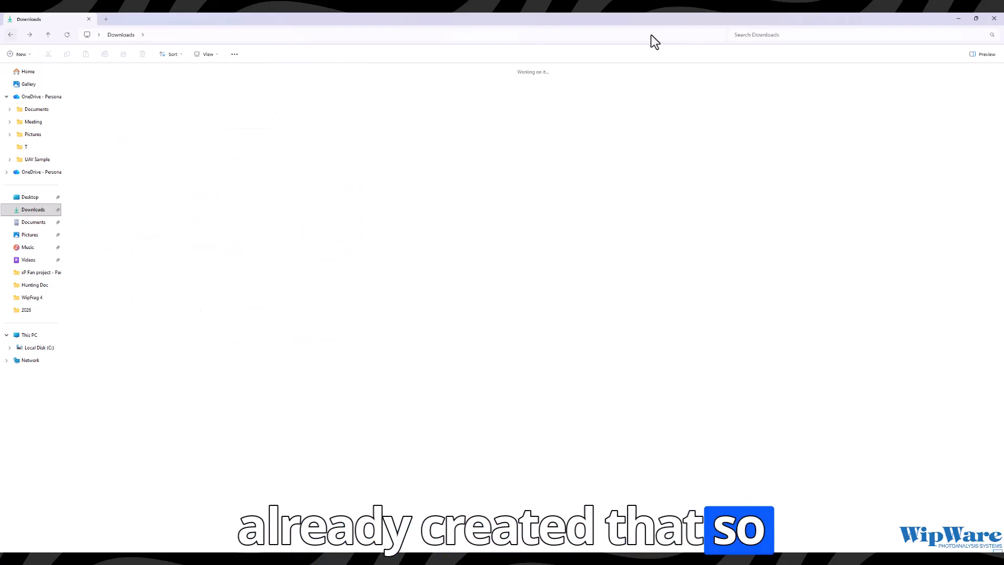
pyautogui.click(957, 19)
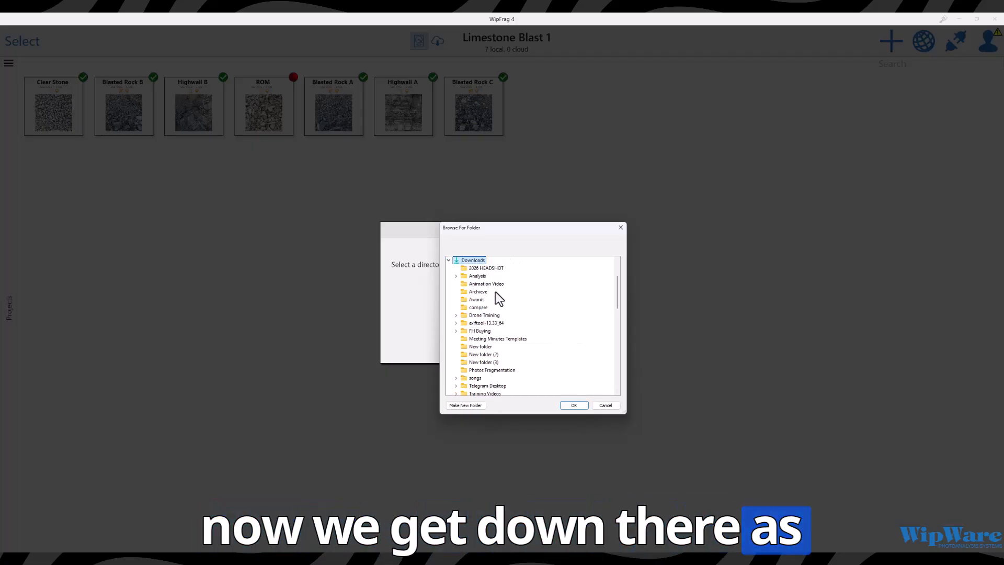
# Choose the Archieve folder in Downloads for the local copies and archive the three analyses, confirming with ARCHIVE
pyautogui.click(479, 292)
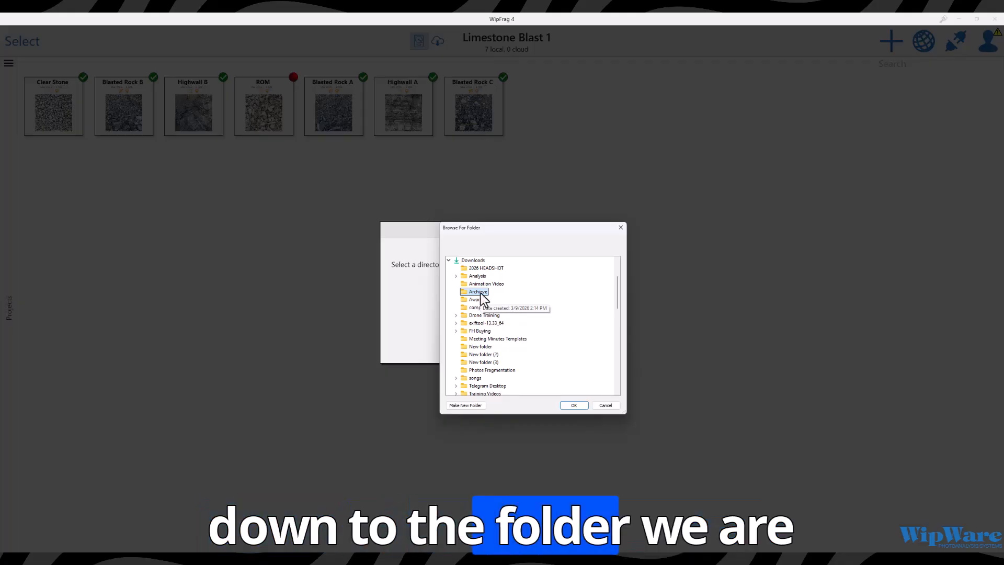
pyautogui.click(575, 407)
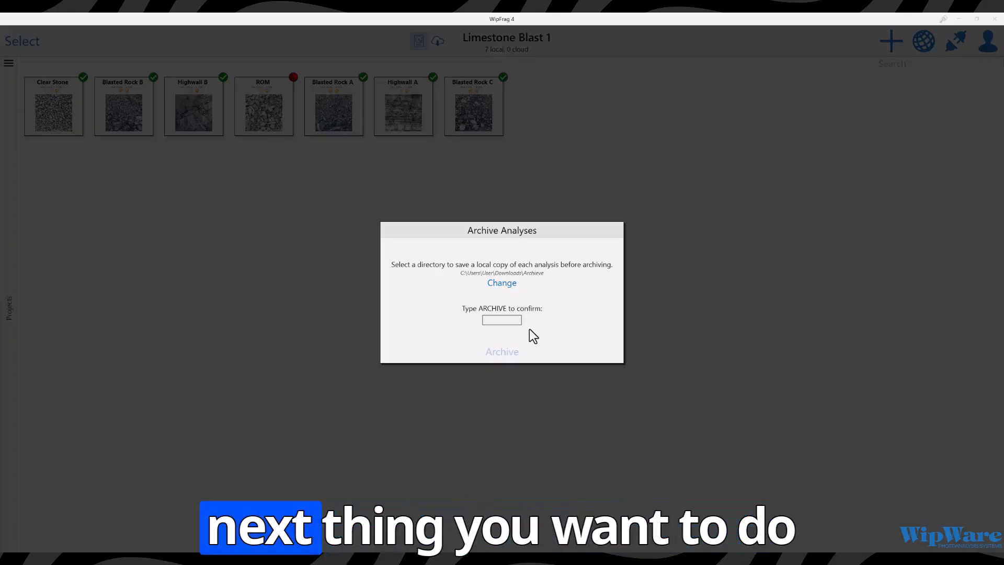
pyautogui.click(510, 321)
pyautogui.press('capslock')
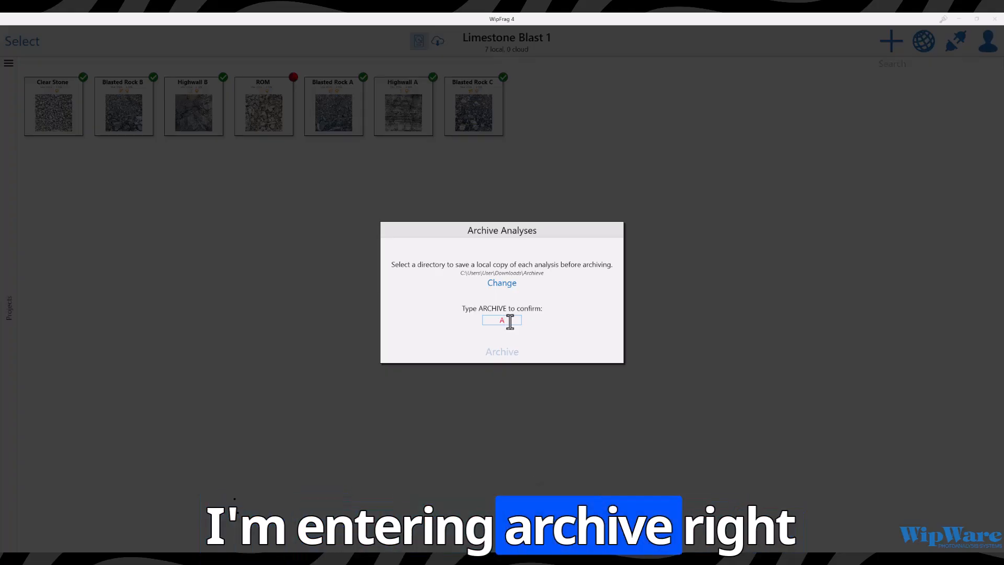
pyautogui.write('ARCH')
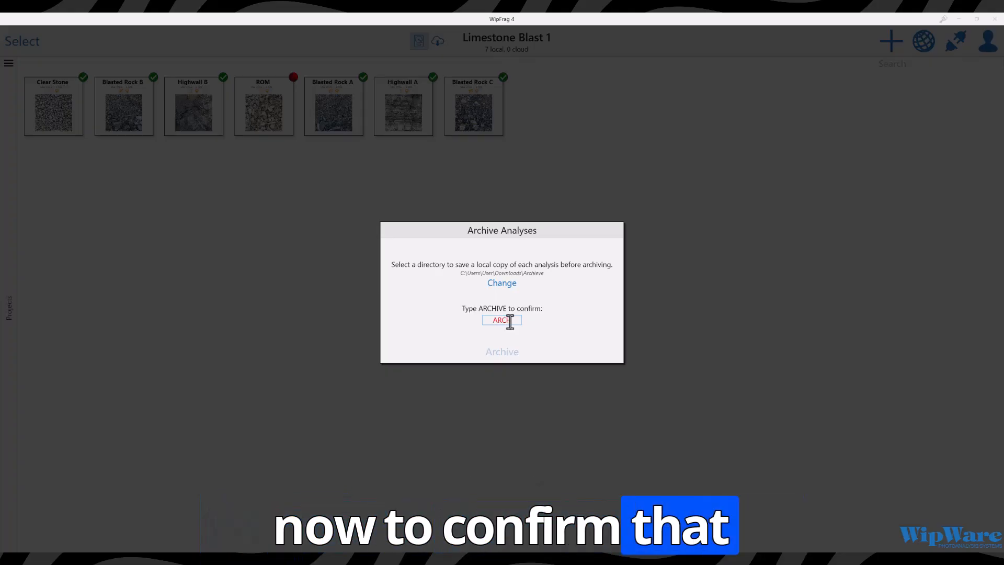
pyautogui.write('IVE')
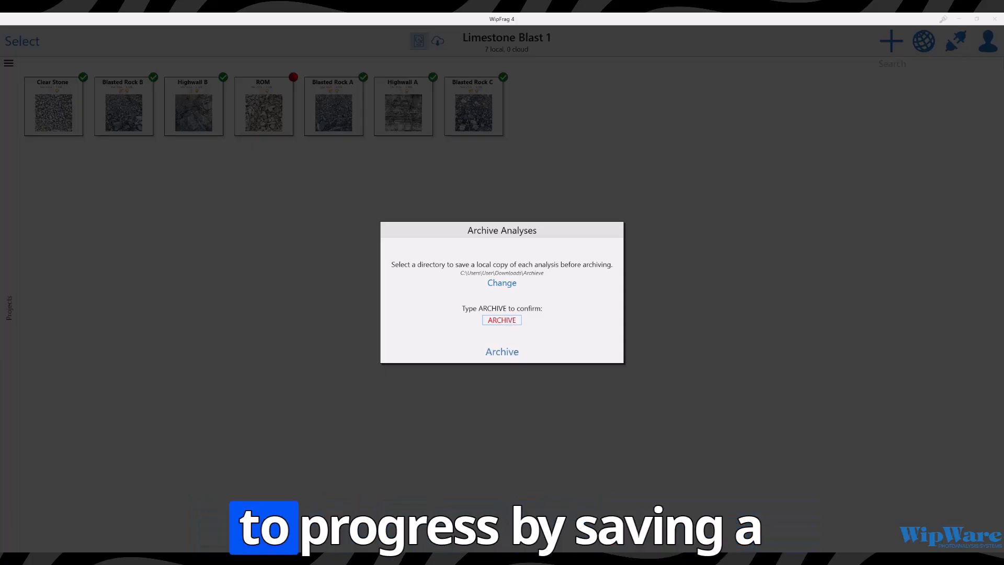
pyautogui.click(501, 357)
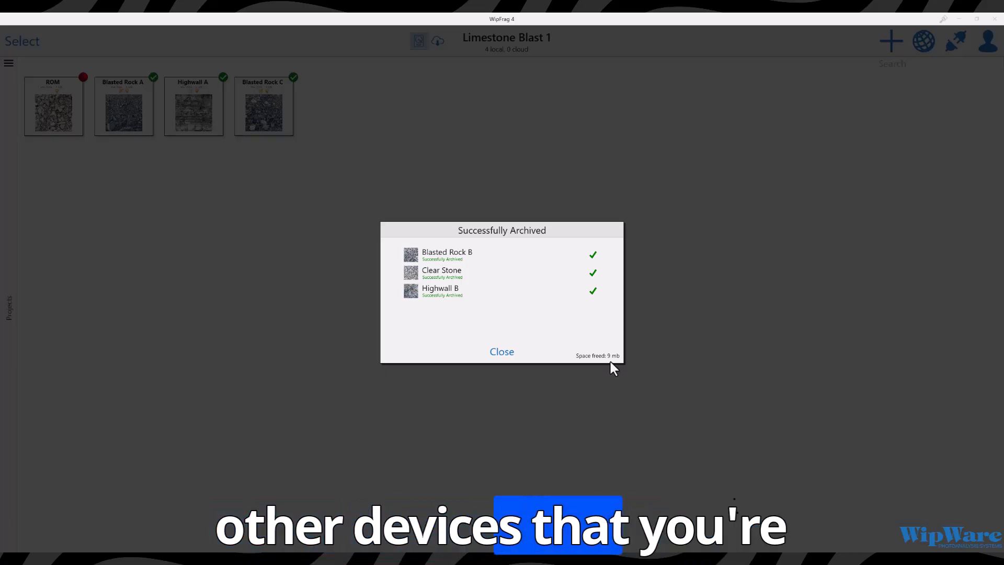
# Dismiss the archive summary and remove the downloaded copies of ROM, Blasted Rock A and Highwall A from this device
pyautogui.click(498, 350)
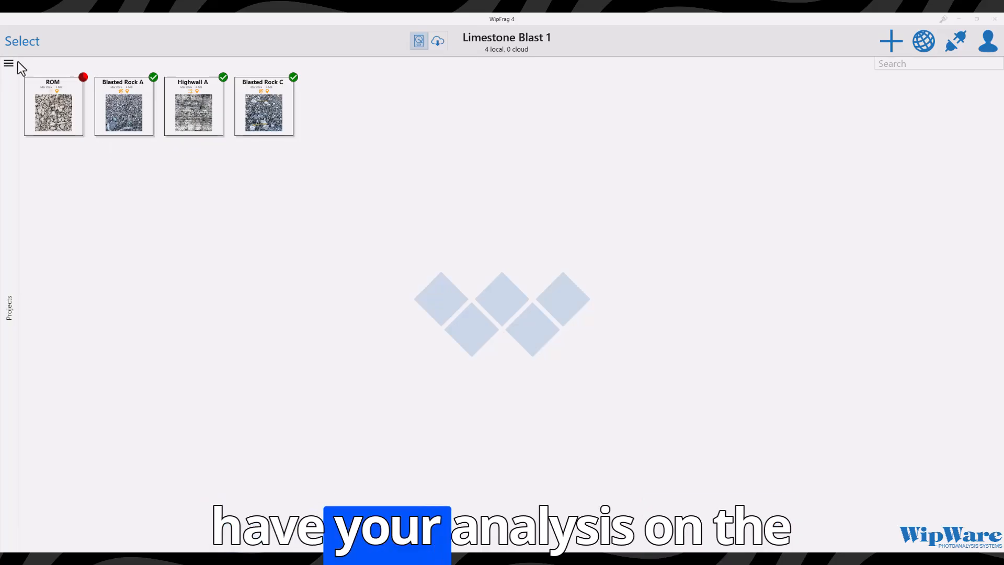
pyautogui.click(29, 46)
pyautogui.click(59, 107)
pyautogui.click(134, 115)
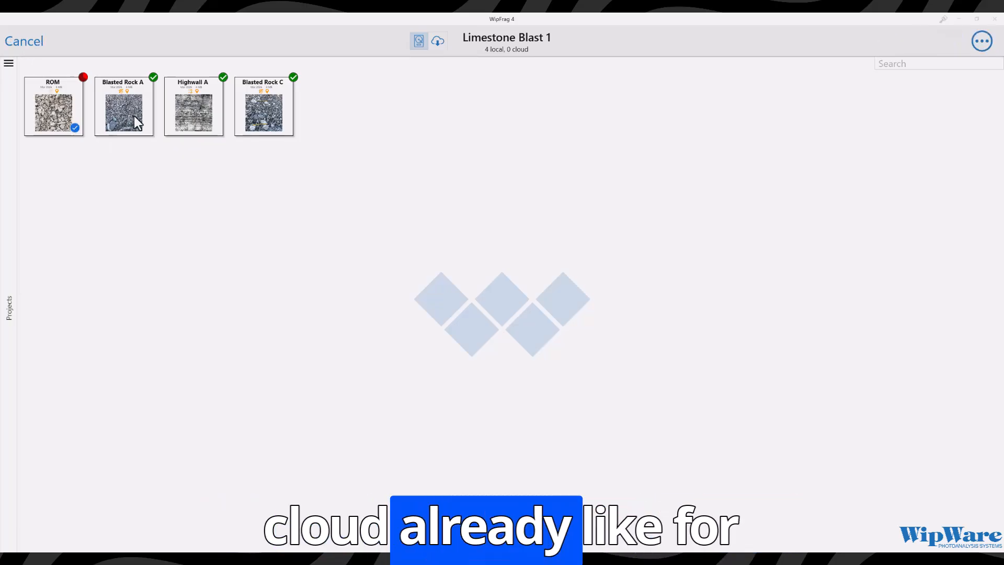
pyautogui.click(175, 118)
pyautogui.click(982, 41)
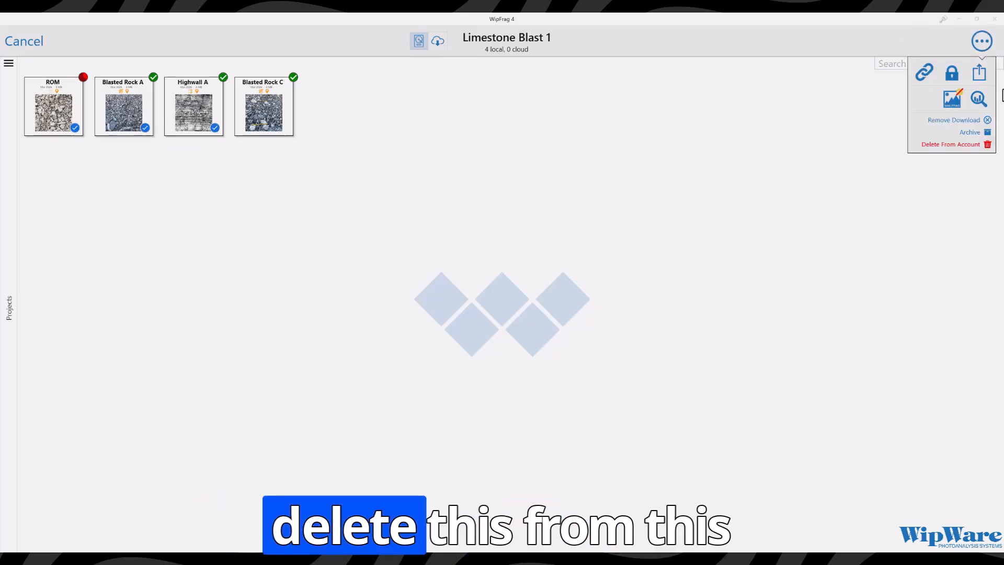
pyautogui.click(961, 123)
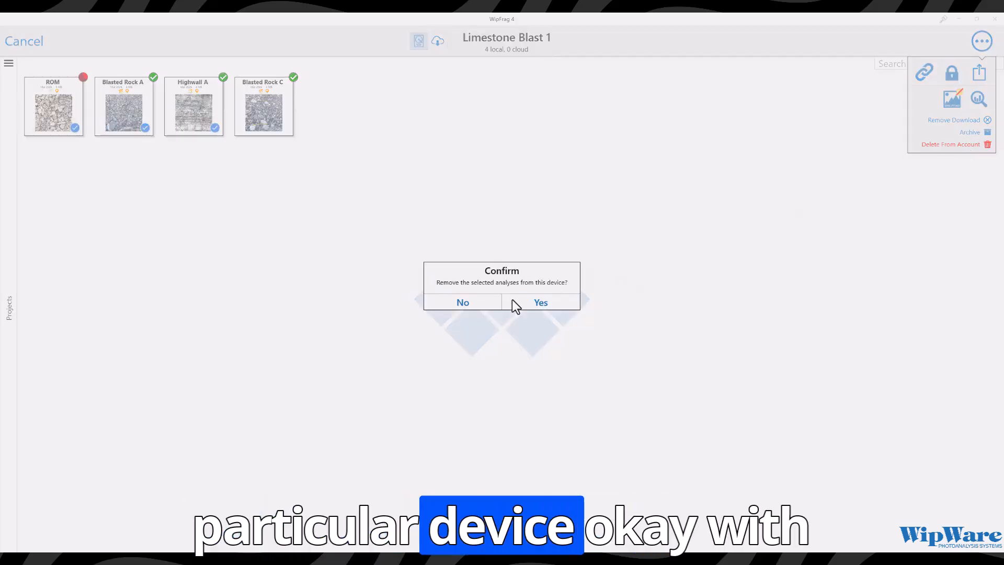
pyautogui.click(523, 307)
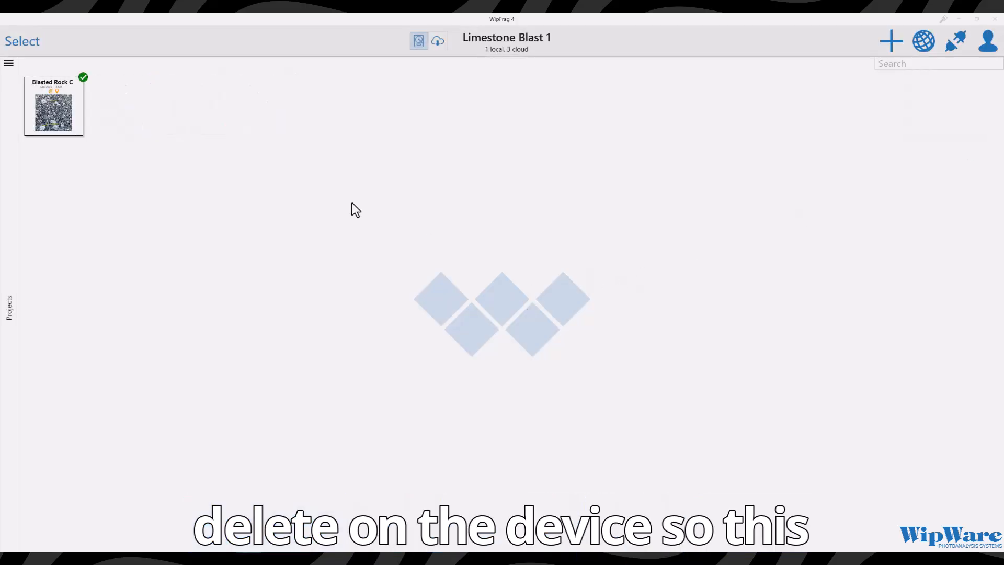
# Select Highwall A, Blasted Rock A and ROM in the project's cloud list, check their available actions, and return to the local list
pyautogui.click(438, 45)
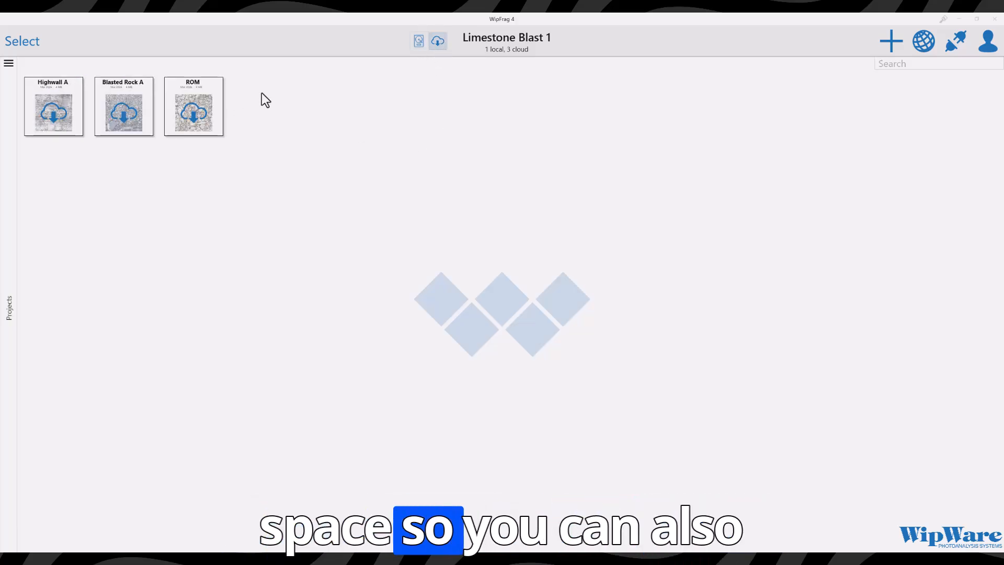
pyautogui.click(29, 46)
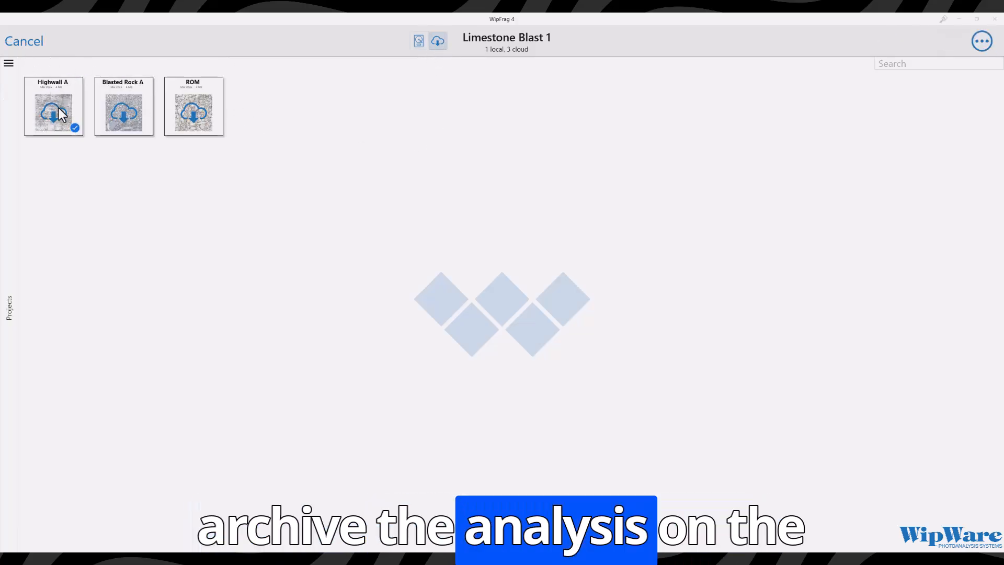
pyautogui.click(123, 112)
pyautogui.click(193, 112)
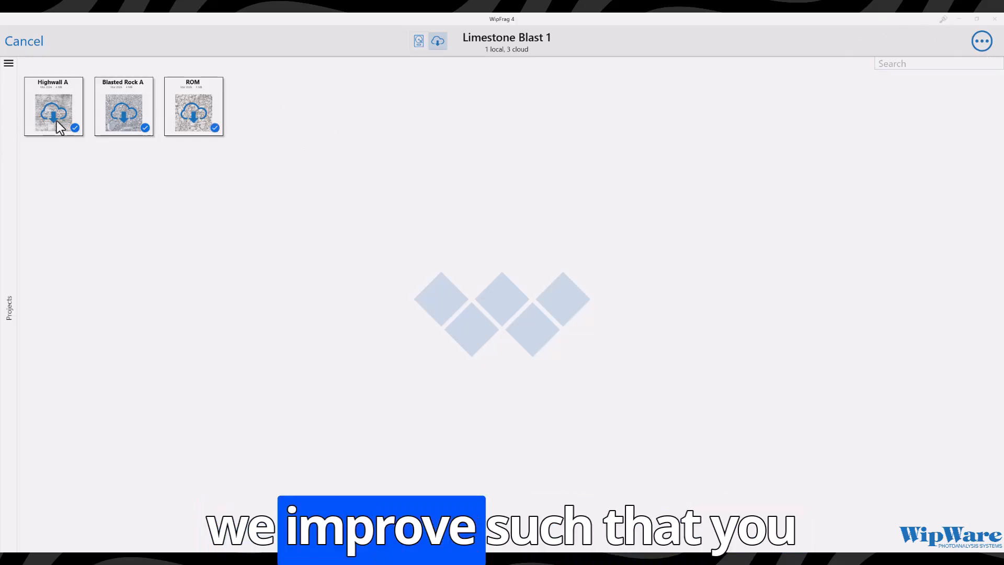
pyautogui.moveTo(57, 121)
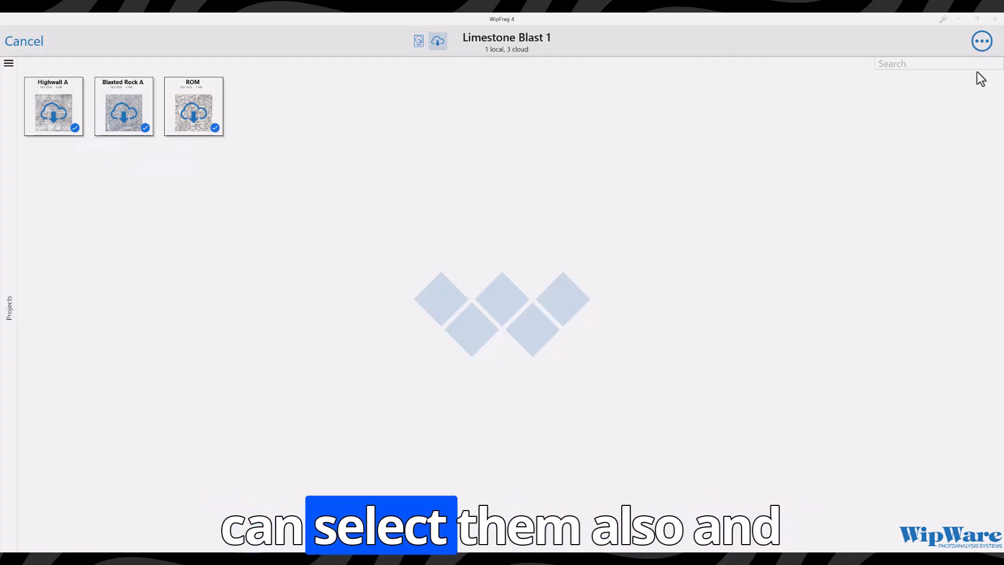
pyautogui.click(982, 41)
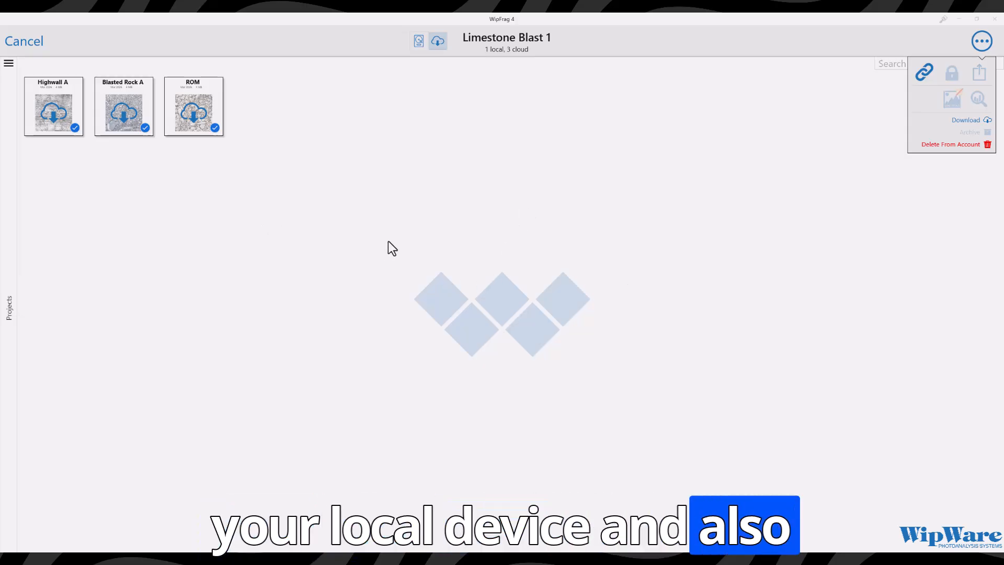
pyautogui.click(419, 42)
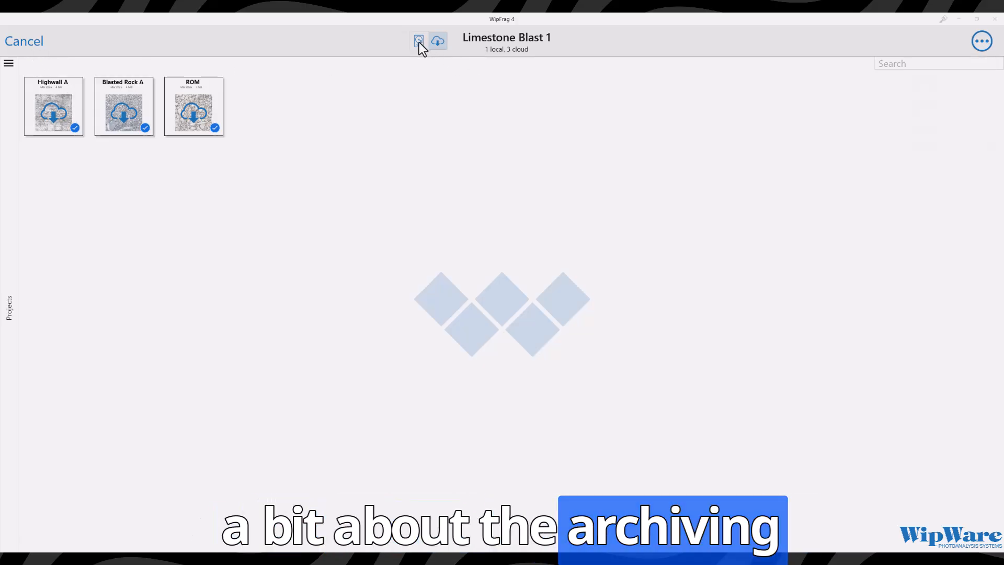
pyautogui.click(419, 42)
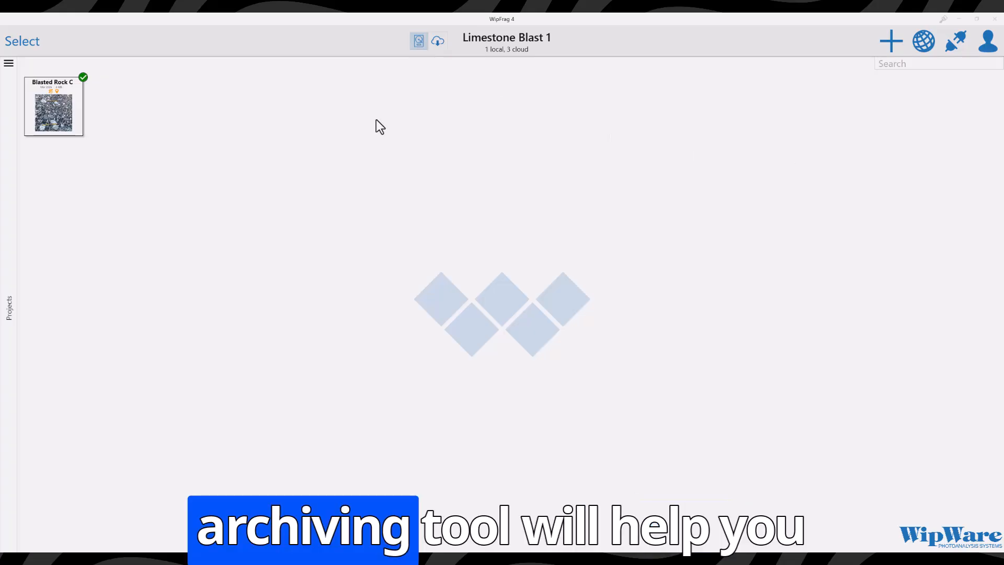
# Start archiving the local Blasted Rock C analysis
pyautogui.click(33, 51)
pyautogui.click(82, 121)
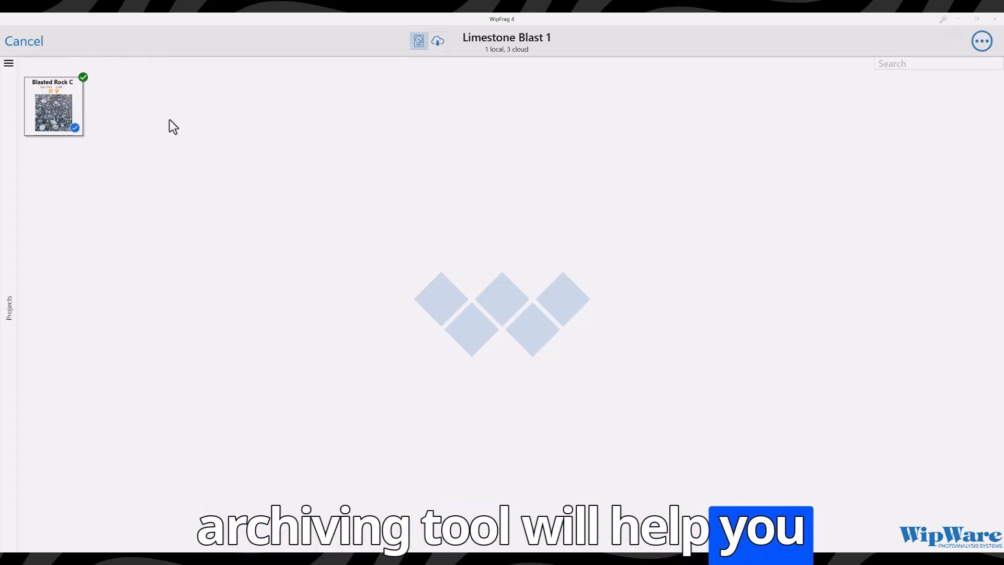
pyautogui.click(988, 43)
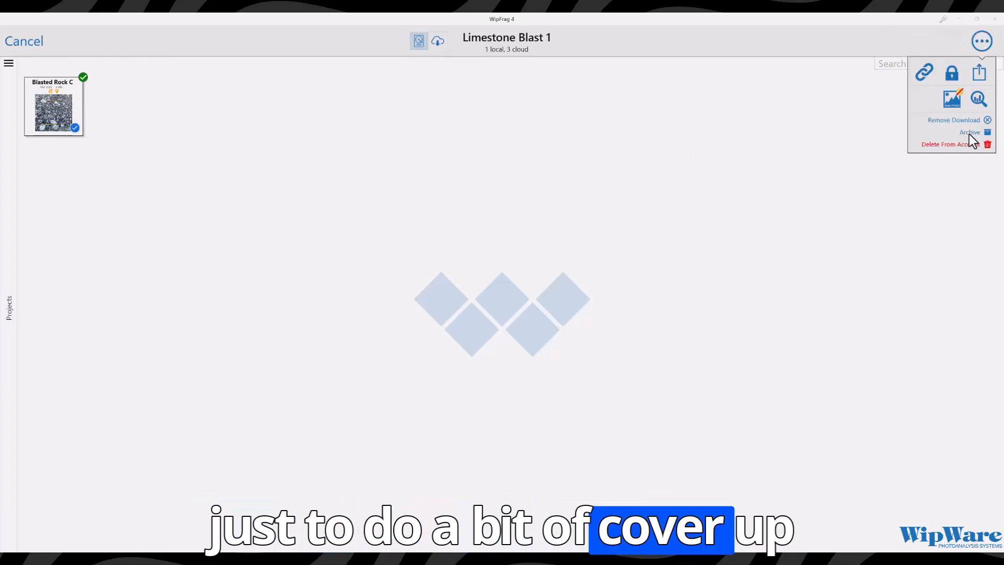
pyautogui.click(969, 133)
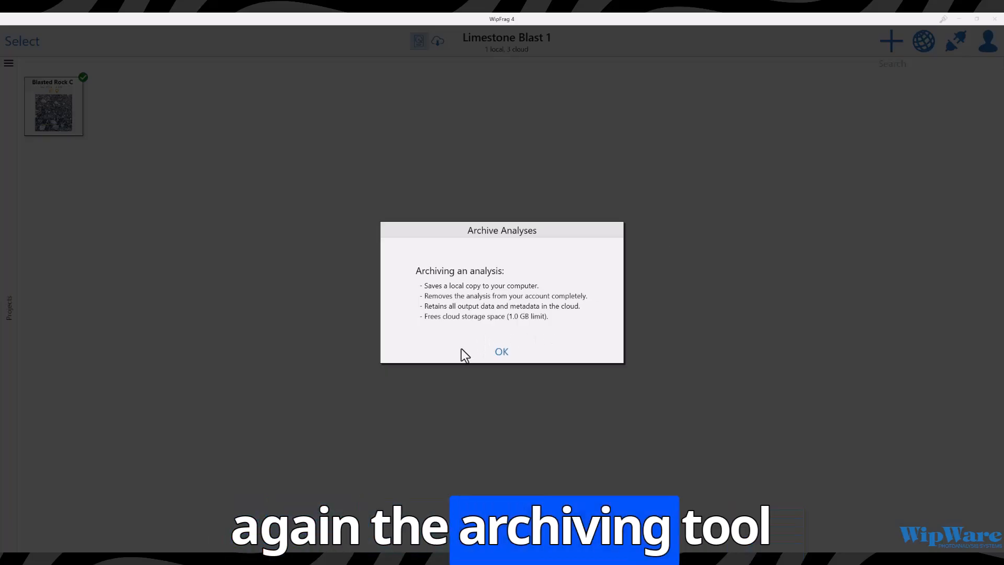